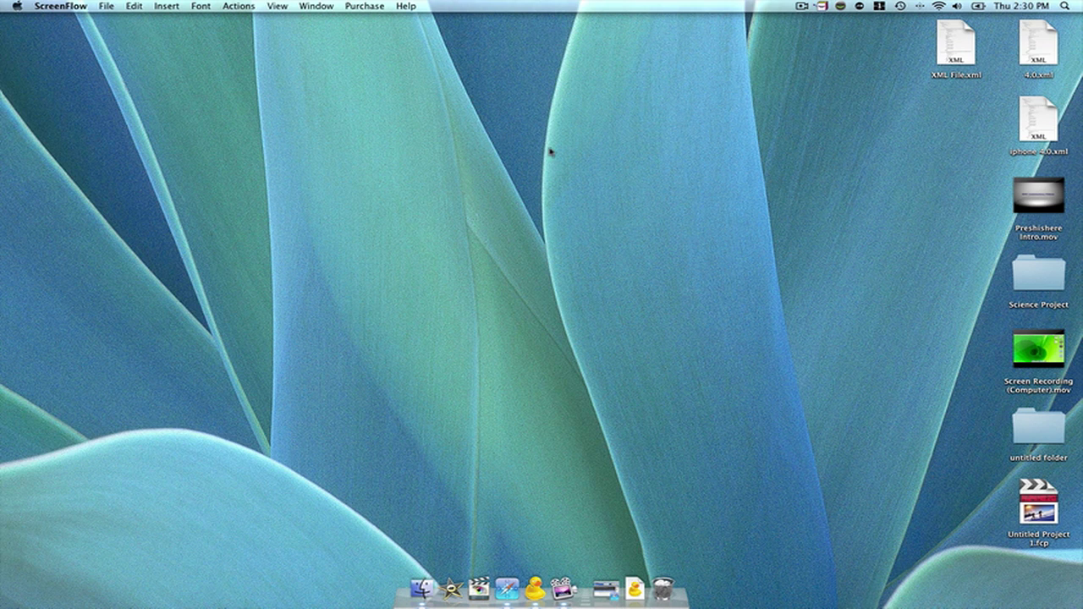
# Step: Launch Cyberduck and enter server 10.0.1.6, username root and the password
pyautogui.click(537, 593)
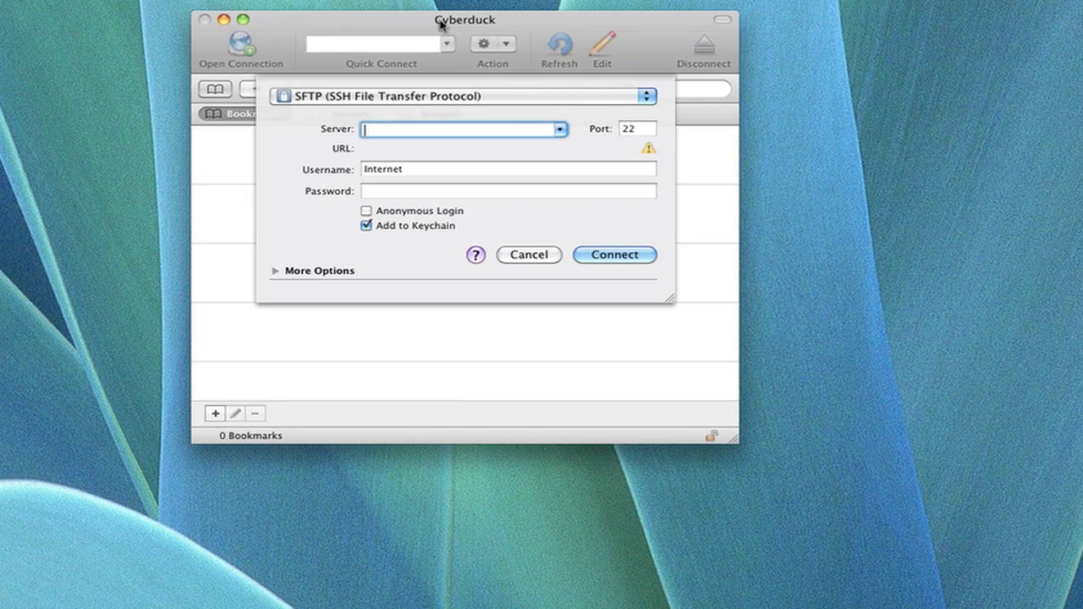
pyautogui.moveTo(439, 23); pyautogui.dragTo(494, 49)
pyautogui.write('10l0')
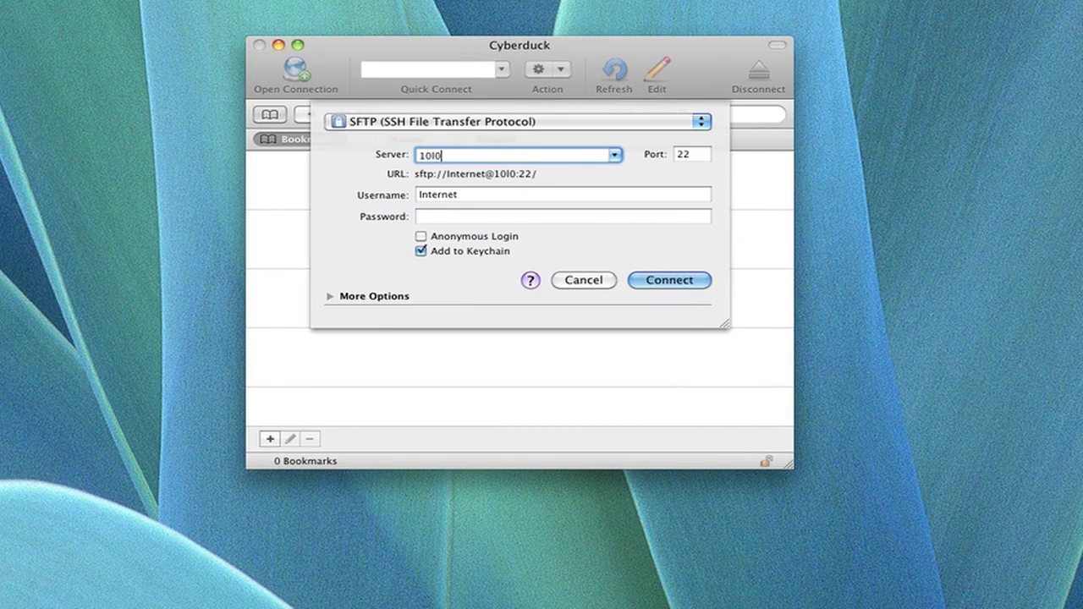
pyautogui.press('BackSpace')
pyautogui.press('BackSpace')
pyautogui.write('.0.1.6')
pyautogui.press('Tab')
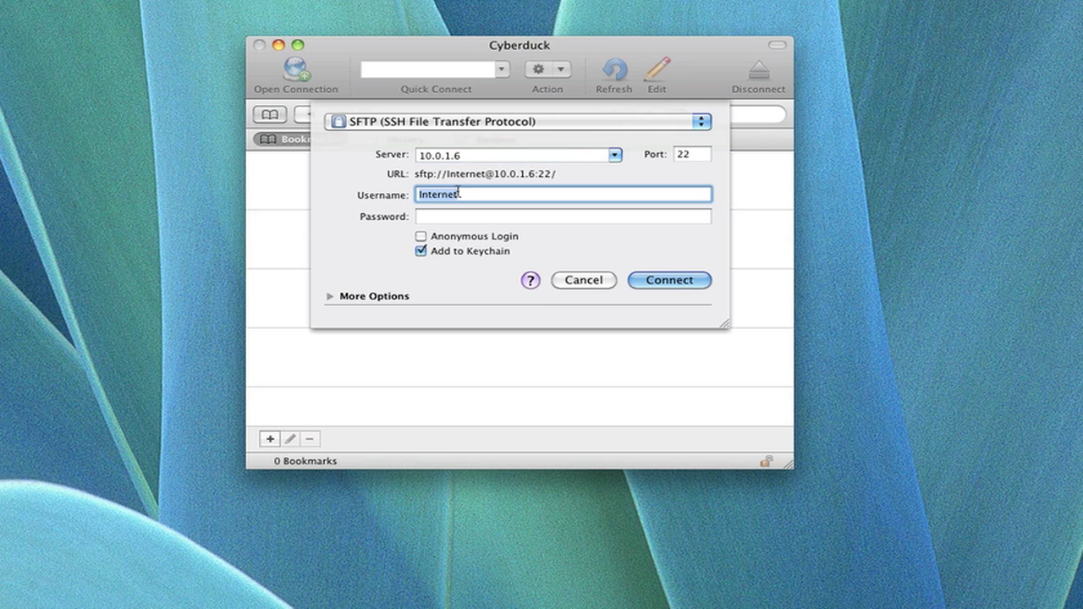
pyautogui.write('root')
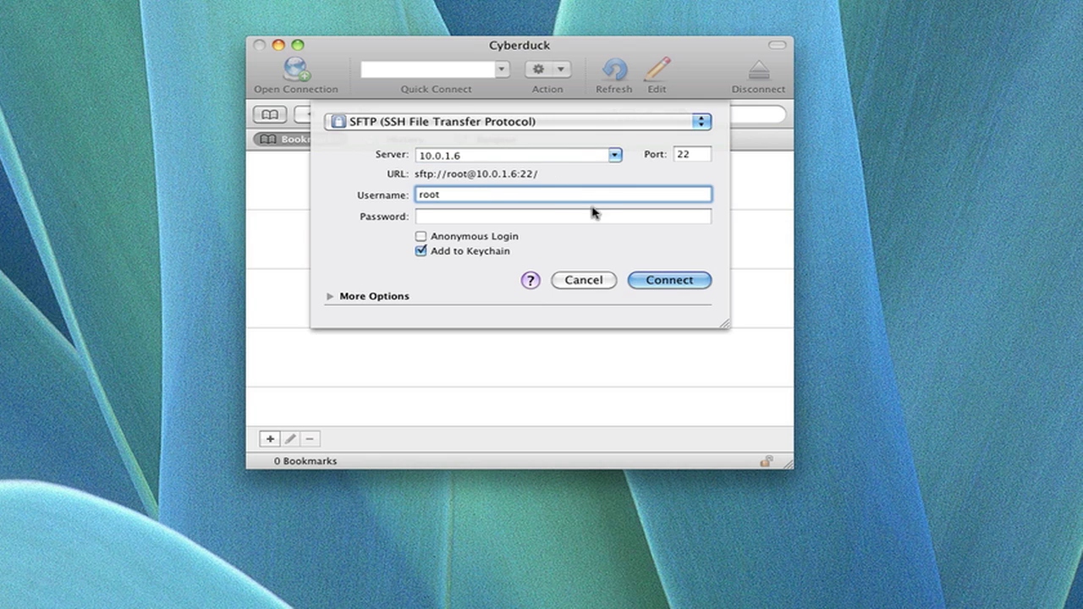
pyautogui.click(595, 215)
pyautogui.write('123456')
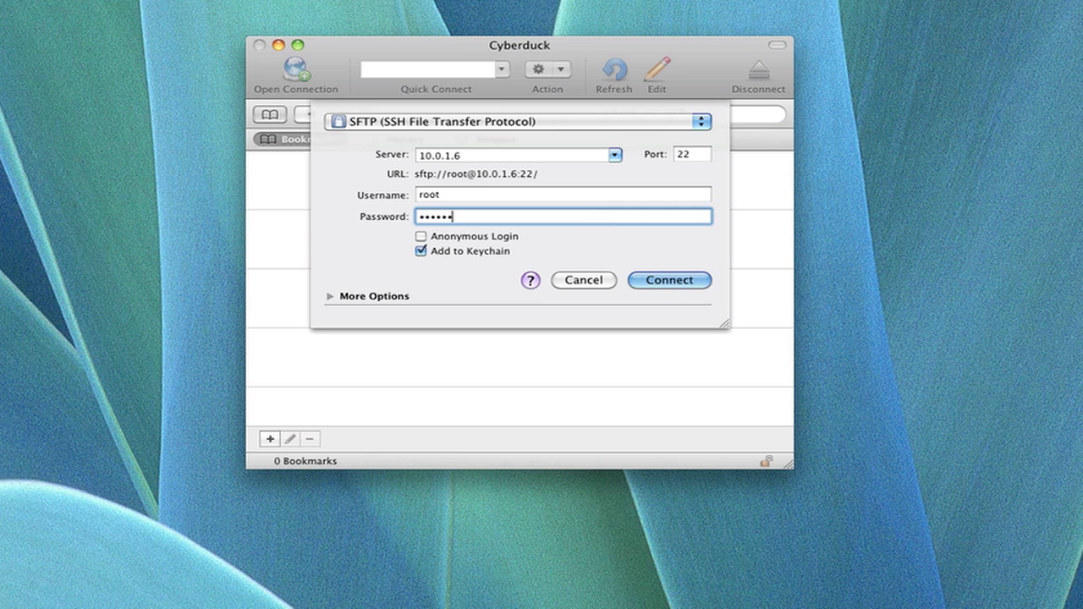
# Step: Keep SFTP as the protocol and start the connection
pyautogui.click(367, 121)
pyautogui.click(367, 121)
pyautogui.click(677, 281)
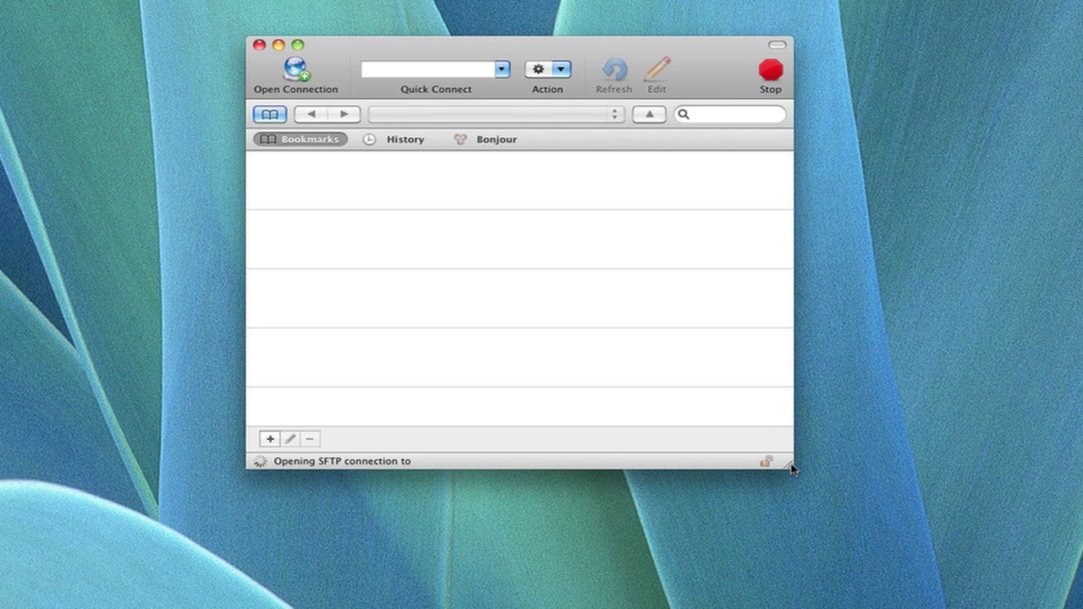
pyautogui.moveTo(792, 466); pyautogui.dragTo(839, 505)
pyautogui.press('Return')
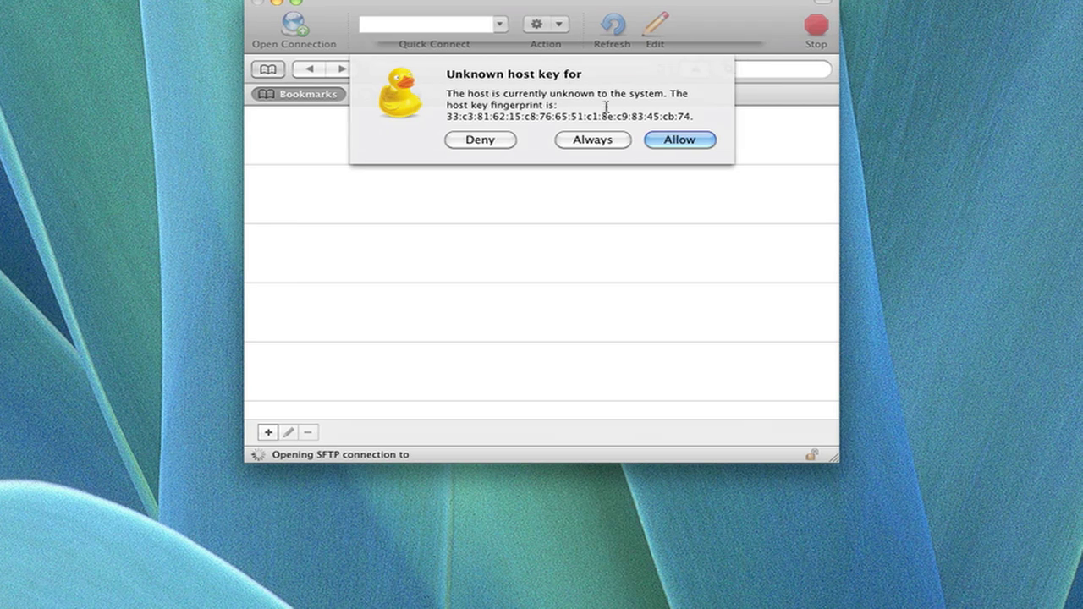
# Step: Trust the host key, retry the password, then abandon the failed login
pyautogui.click(593, 139)
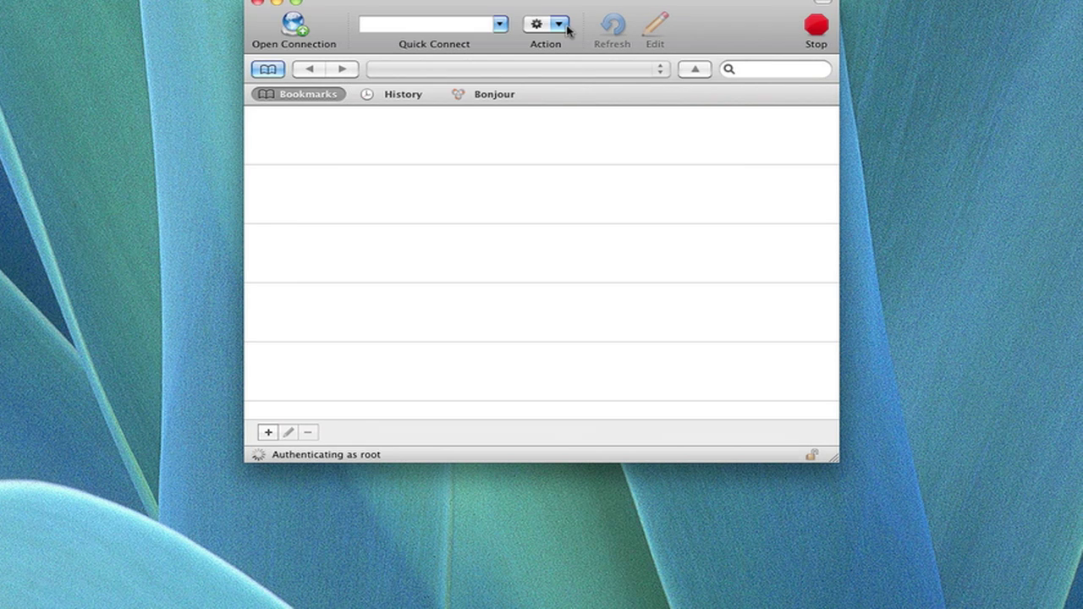
pyautogui.click(677, 248)
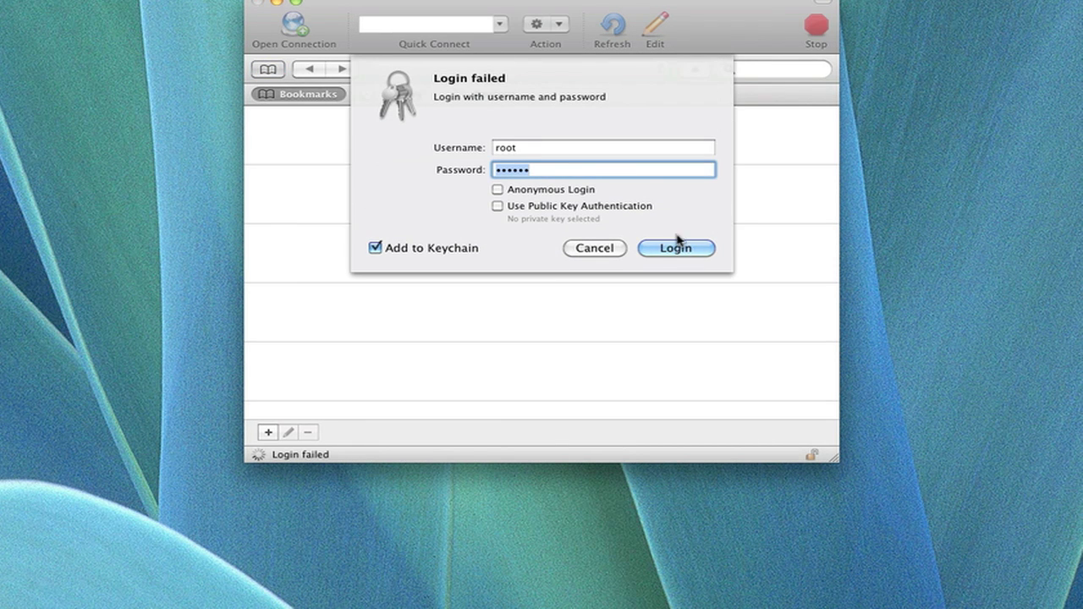
pyautogui.write('••••••')
pyautogui.press('Return')
pyautogui.click(567, 247)
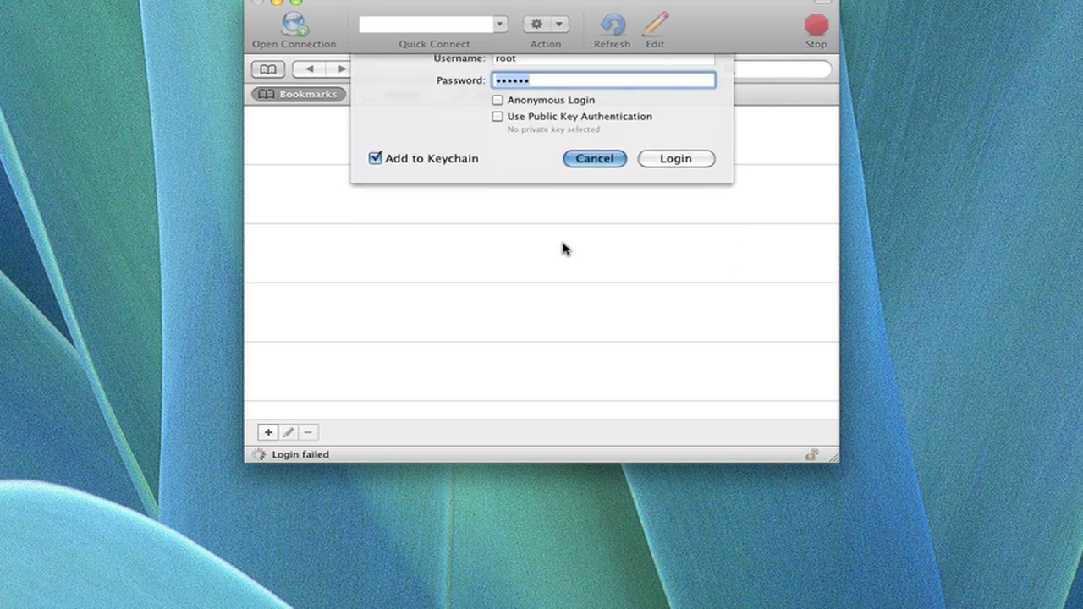
# Step: Set up a fresh connection to 10.0.1.6 as root, log in and accept the host key
pyautogui.click(294, 26)
pyautogui.click(472, 112)
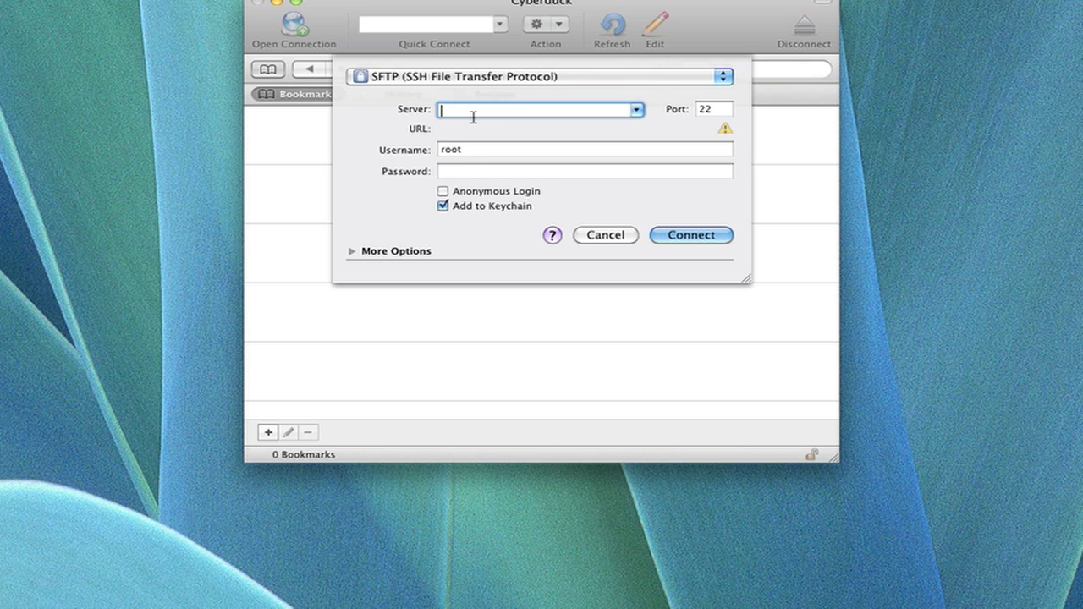
pyautogui.write('10')
pyautogui.write('.0.1')
pyautogui.write('.0.1.6')
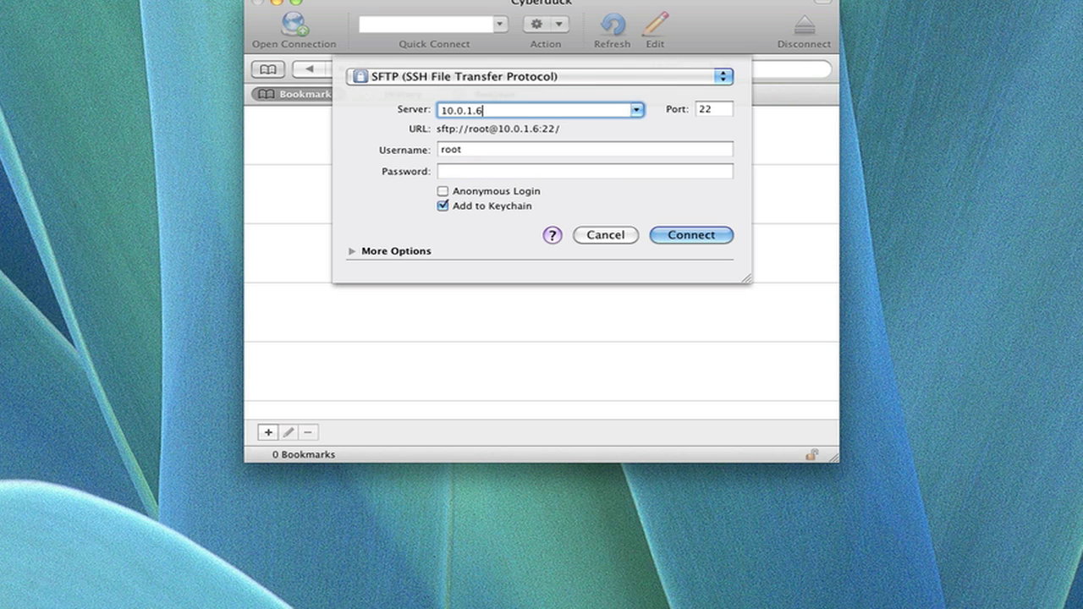
pyautogui.press('Tab')
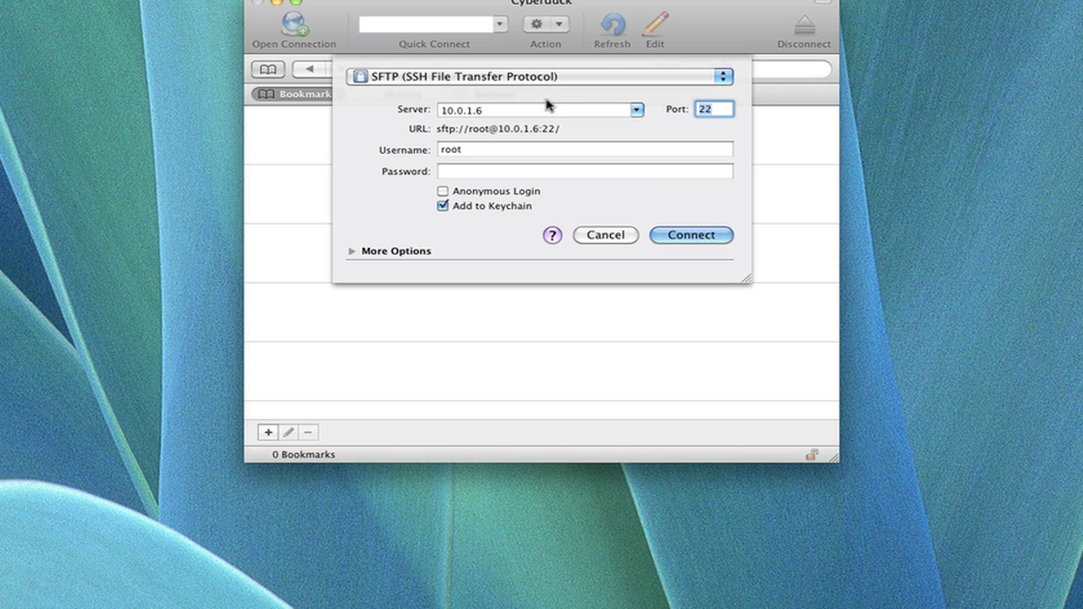
pyautogui.click(530, 150)
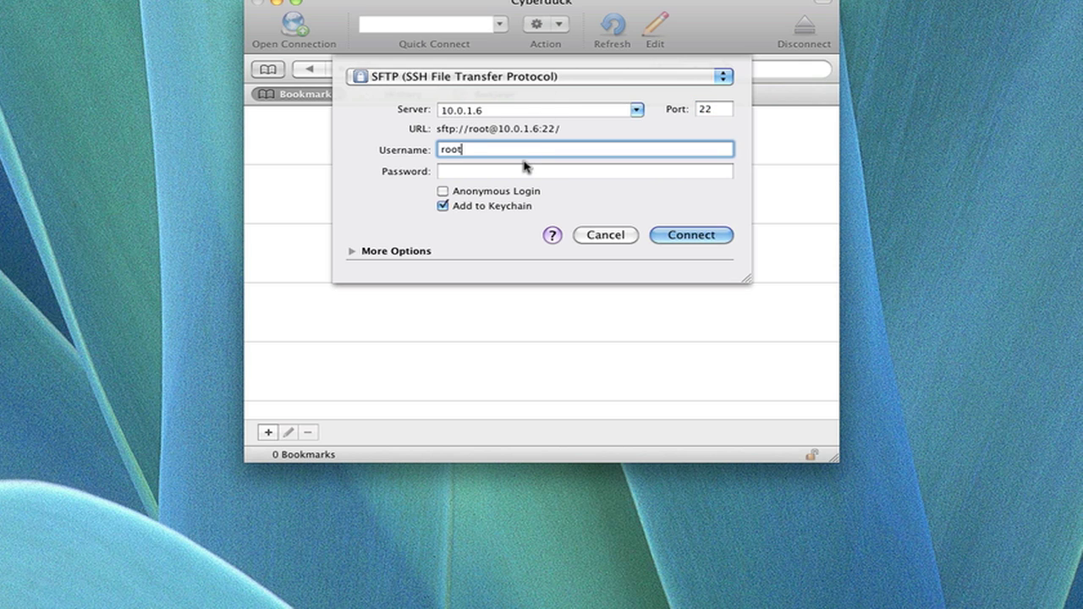
pyautogui.click(523, 171)
pyautogui.write('••••••')
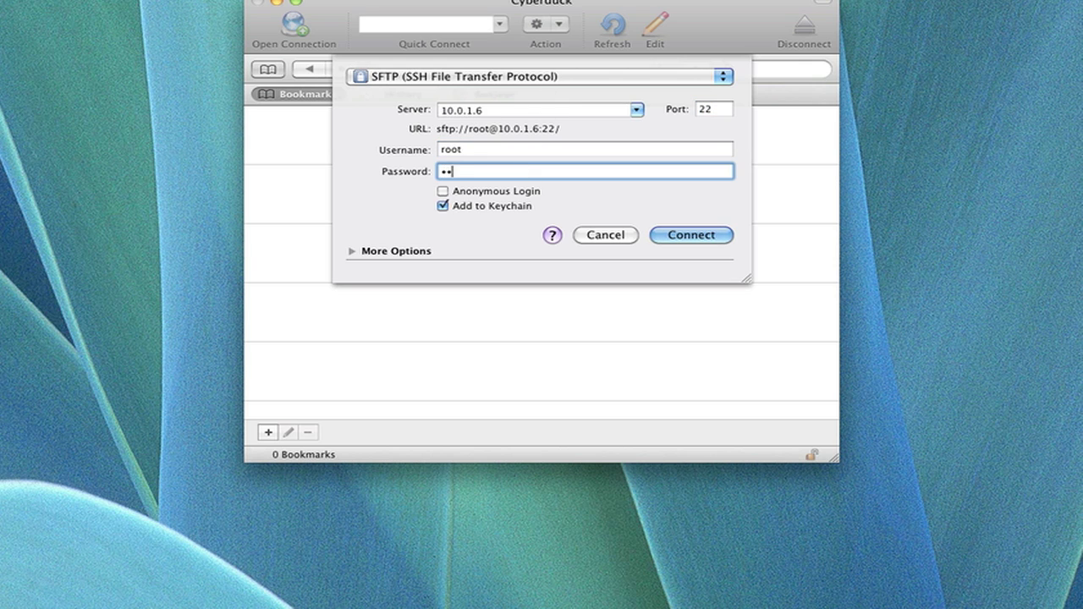
pyautogui.press('Return')
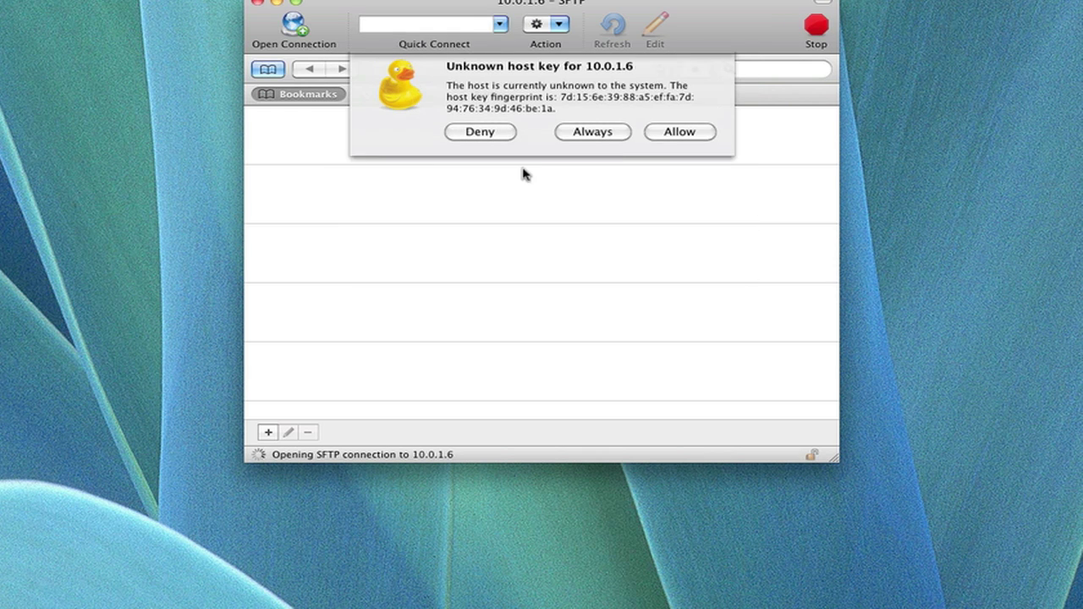
pyautogui.click(678, 140)
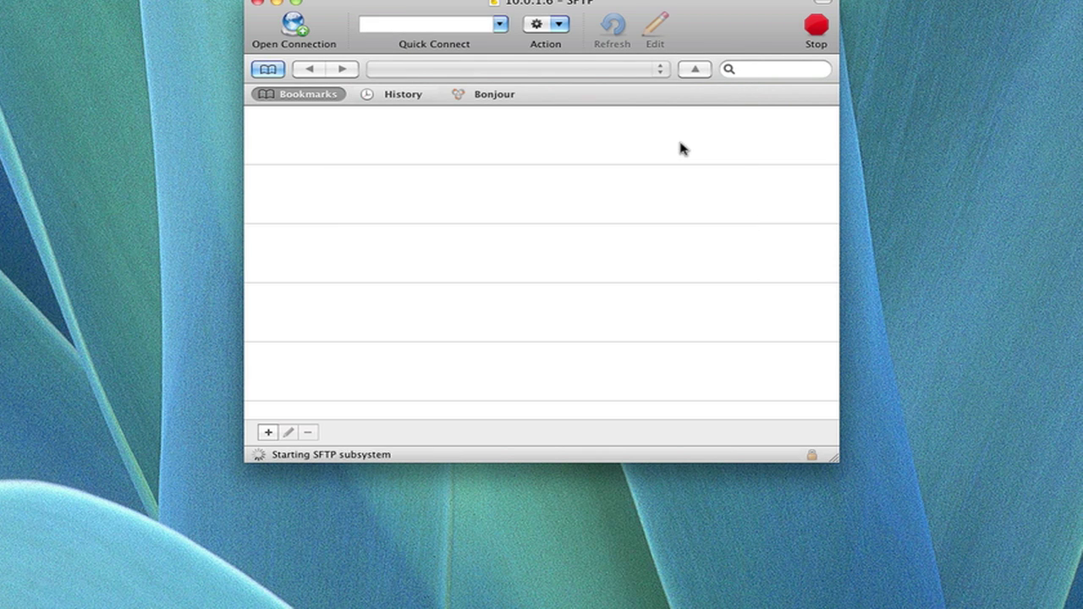
# Step: Go up to /private/var and open the stash folder
pyautogui.moveTo(536, 8); pyautogui.dragTo(555, 16)
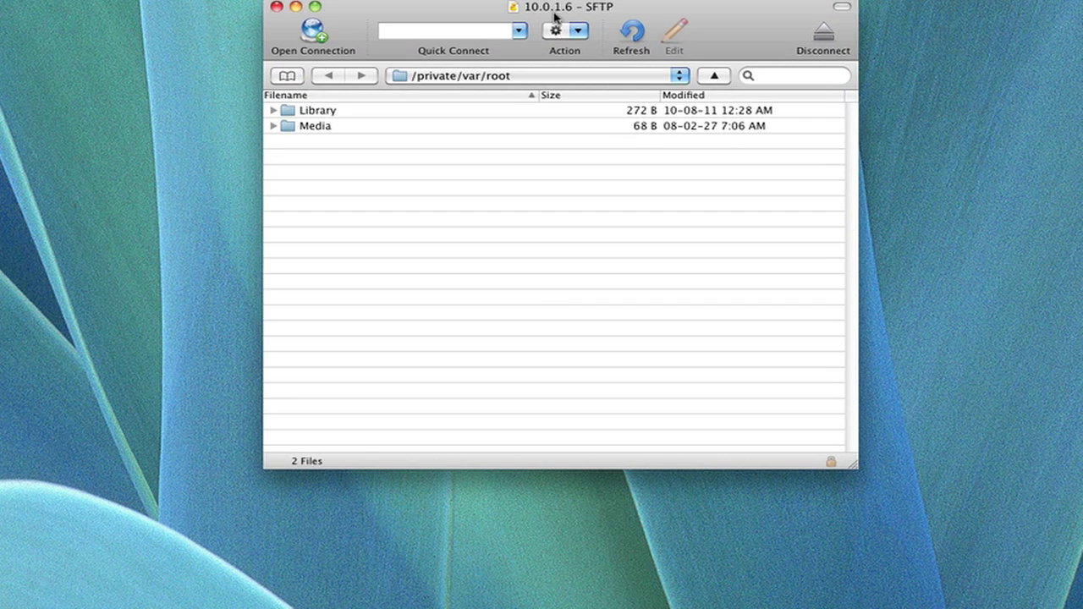
pyautogui.click(444, 79)
pyautogui.click(413, 188)
pyautogui.click(437, 78)
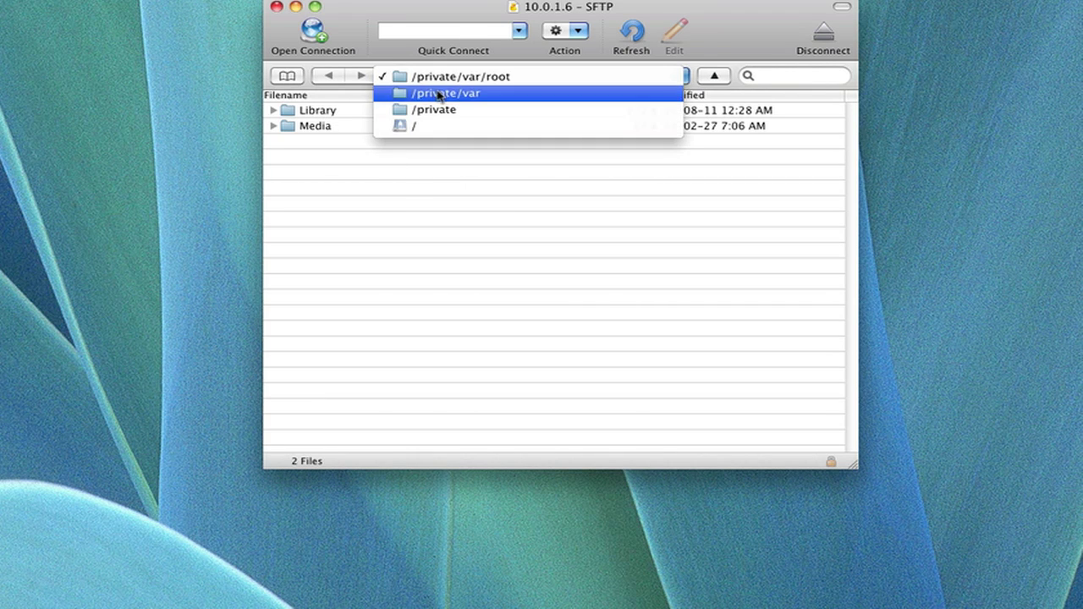
pyautogui.click(392, 94)
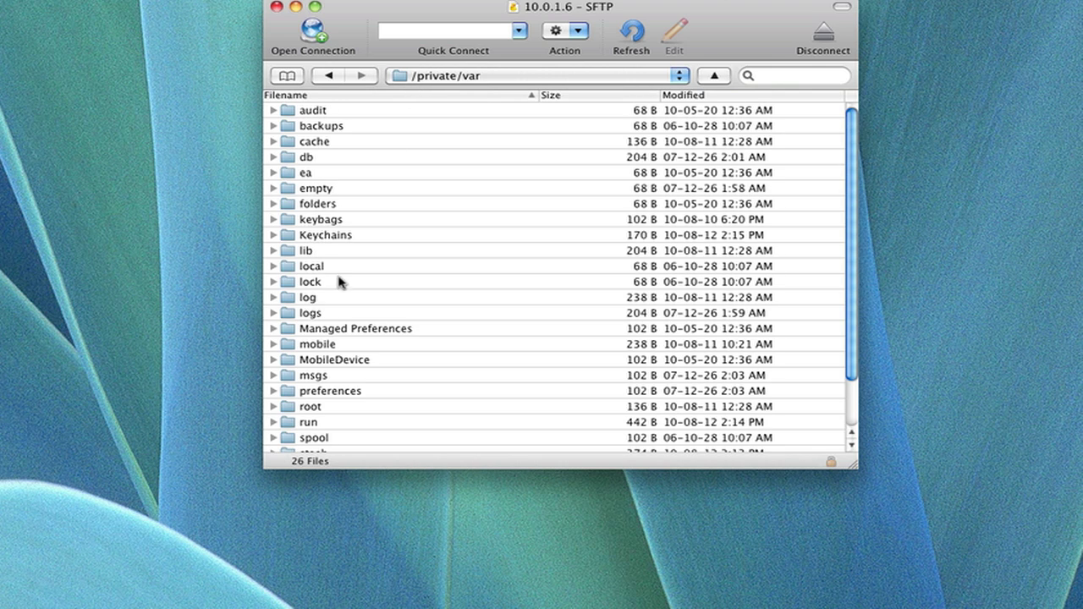
pyautogui.scroll(-2, 343, 288)
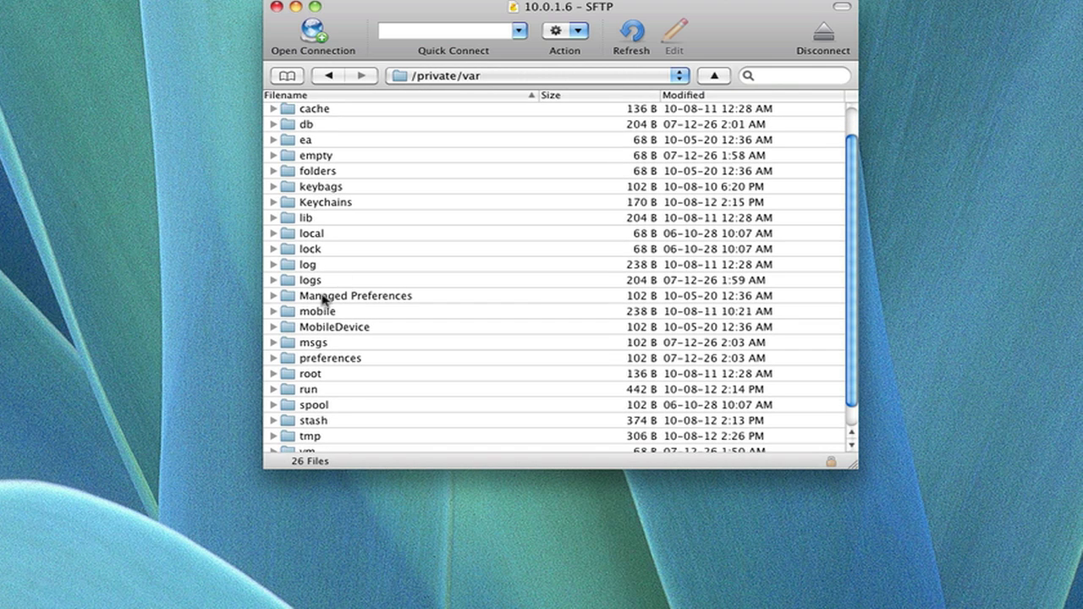
pyautogui.doubleClick(324, 423)
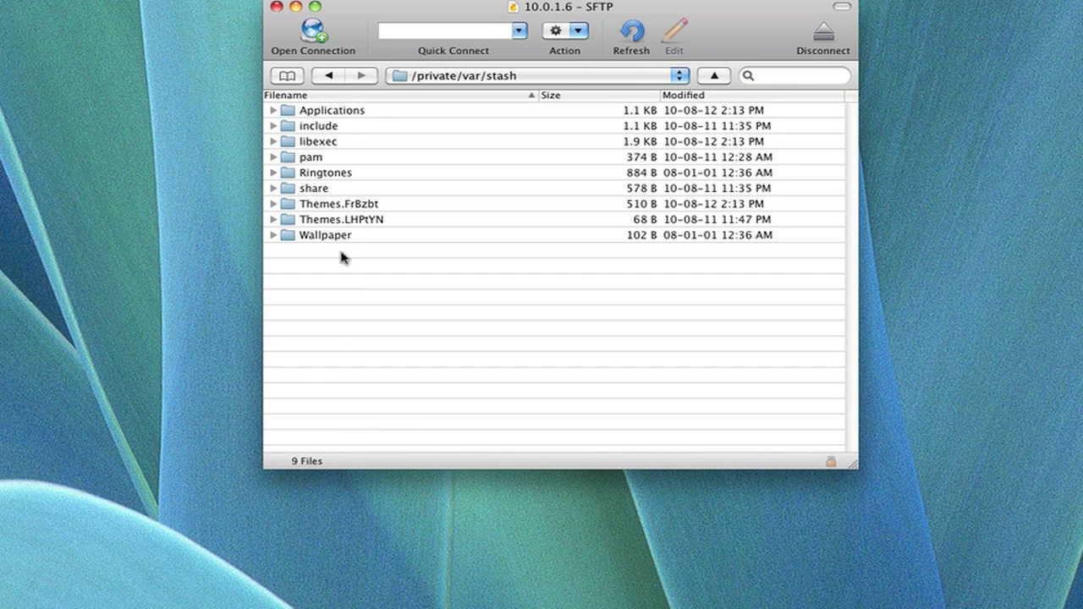
# Step: Look inside the Wallpaper and iPhone wallpaper folders, then return to stash
pyautogui.moveTo(341, 254); pyautogui.dragTo(342, 124)
pyautogui.click(343, 281)
pyautogui.doubleClick(334, 240)
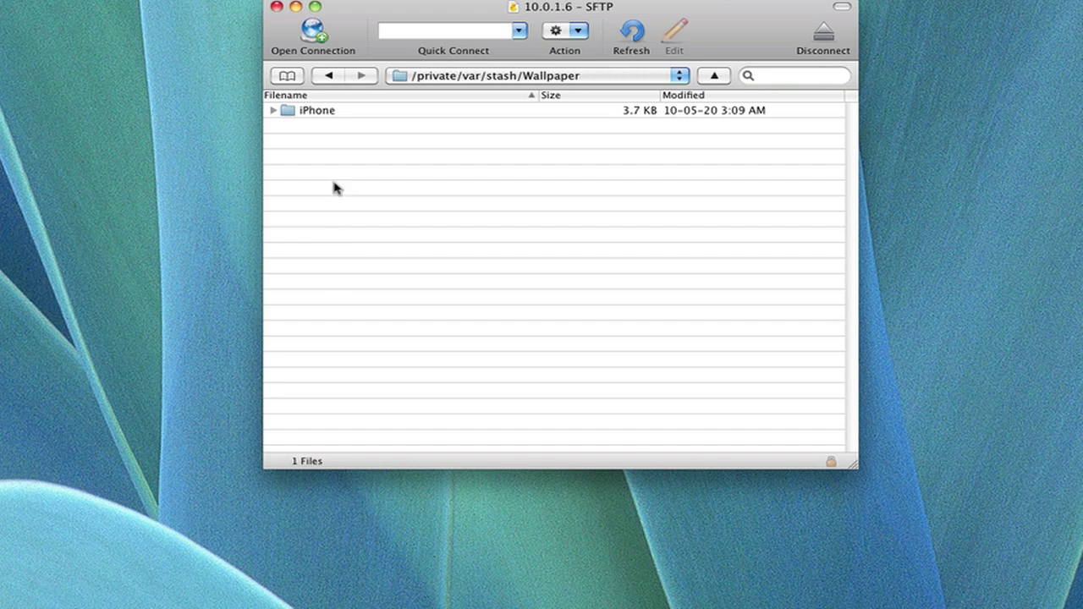
pyautogui.doubleClick(321, 111)
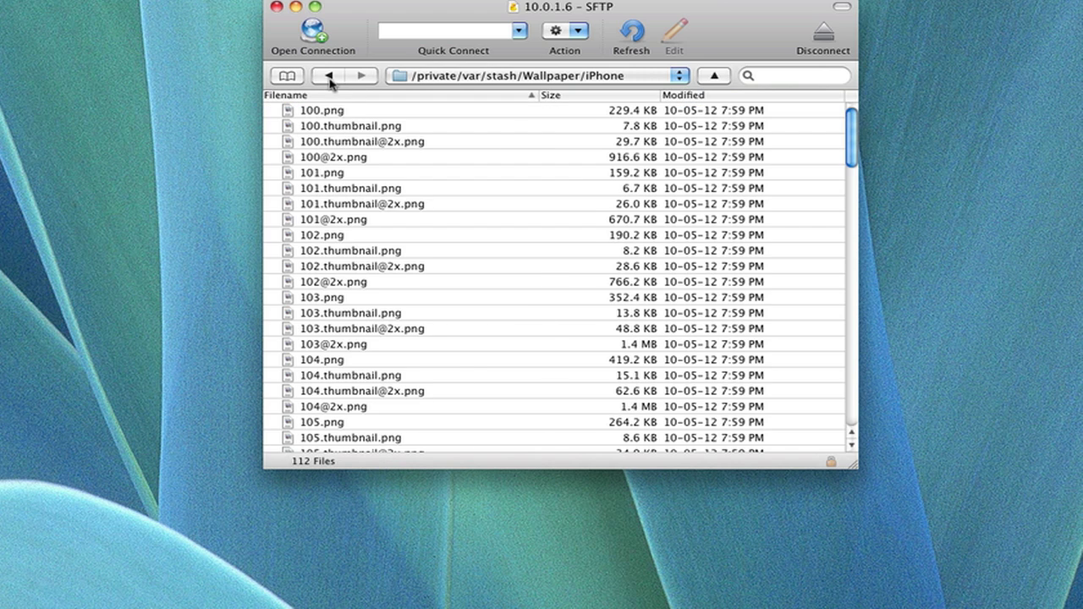
pyautogui.click(329, 76)
pyautogui.click(330, 77)
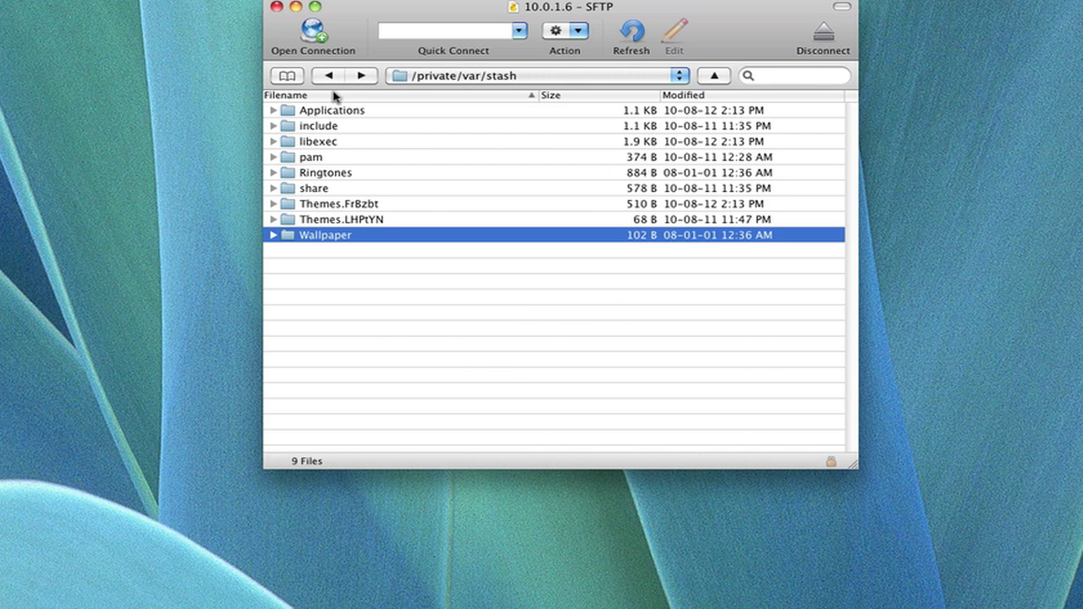
# Step: Check Themes.LHPtYN, then open Themes.FrBzbt and select its 13 theme folders
pyautogui.doubleClick(339, 222)
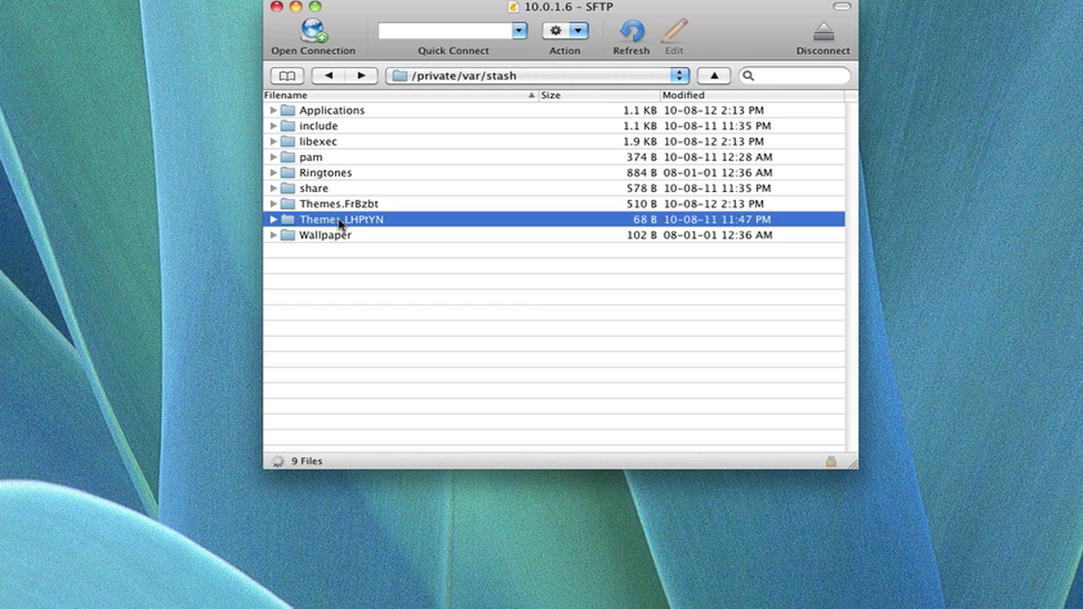
pyautogui.click(329, 76)
pyautogui.doubleClick(331, 207)
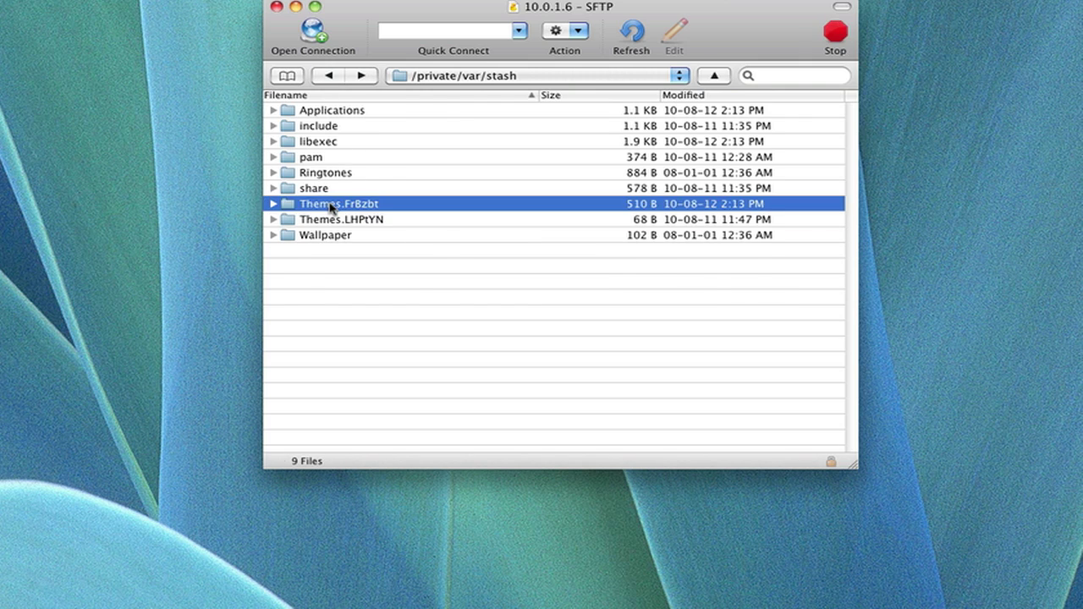
pyautogui.click(326, 76)
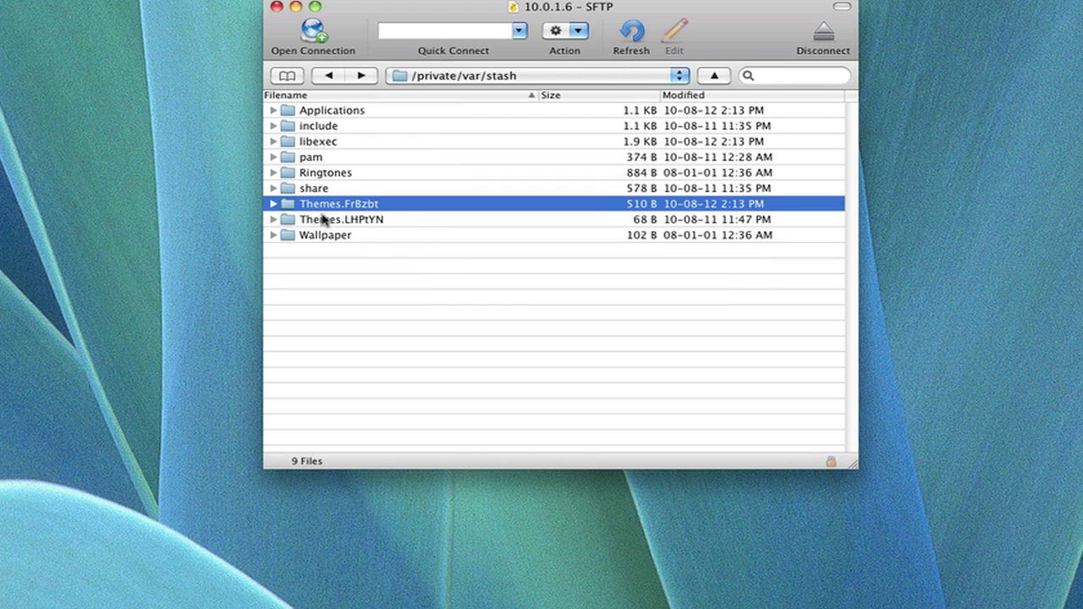
pyautogui.doubleClick(325, 210)
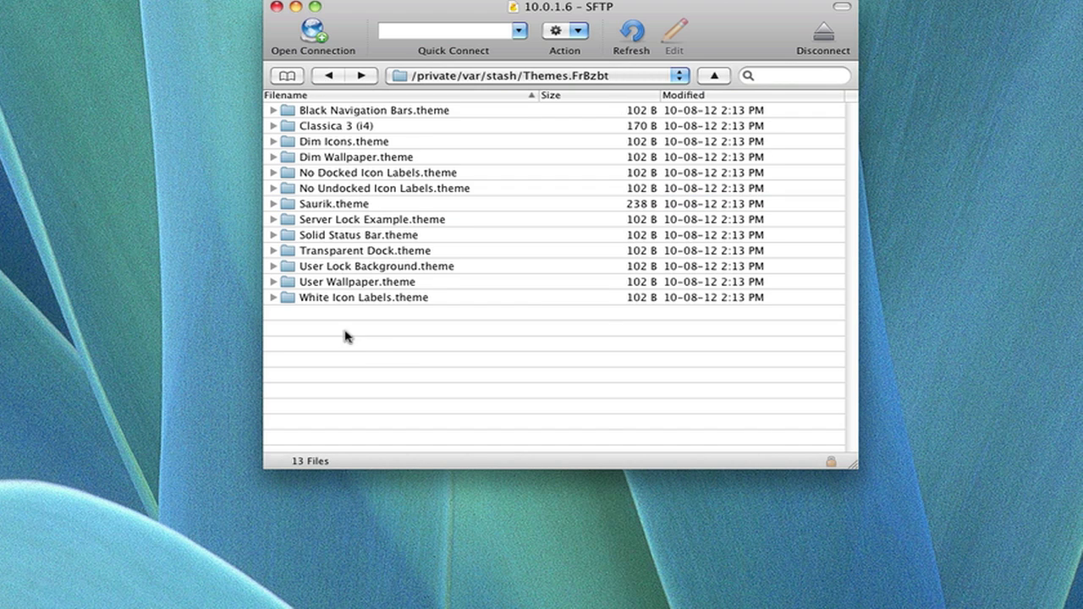
pyautogui.moveTo(387, 361); pyautogui.dragTo(359, 101)
# Step: Open the Classica 3 (i4) theme folder
pyautogui.click(356, 407)
pyautogui.click(335, 127)
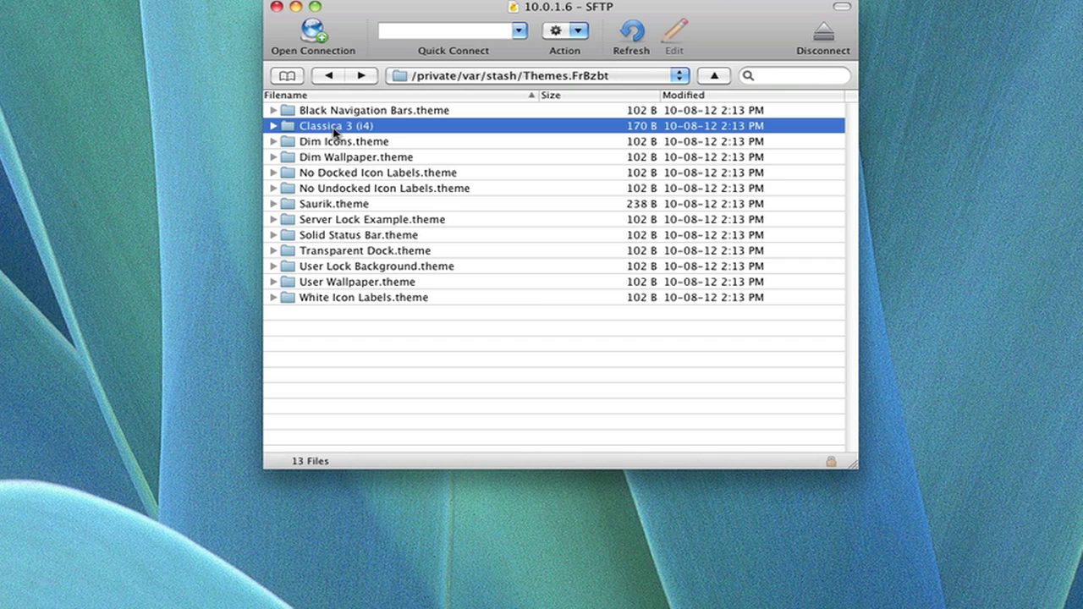
pyautogui.click(273, 127)
pyautogui.click(273, 127)
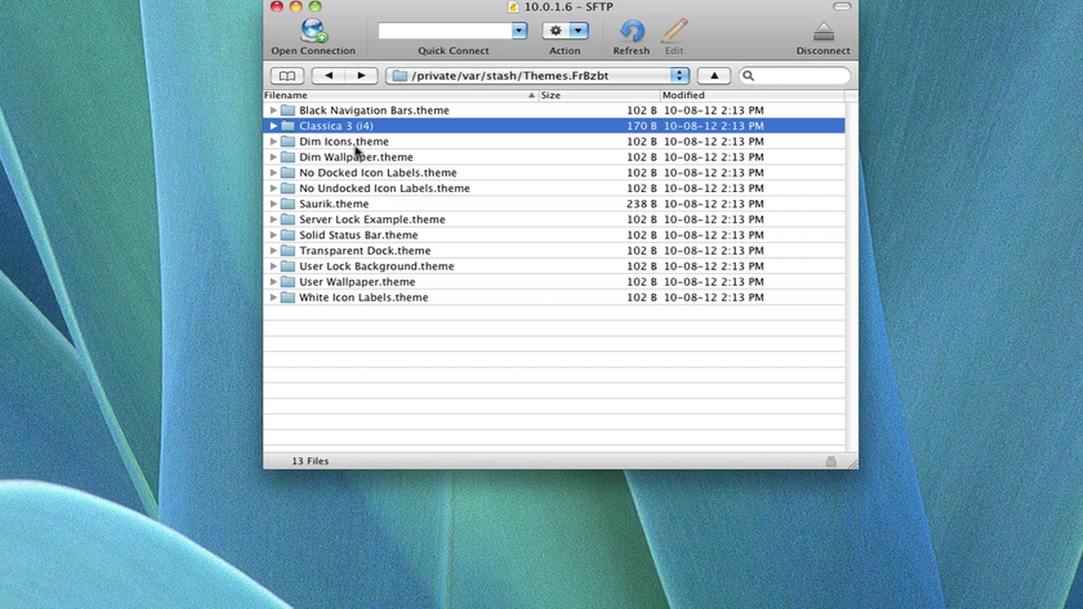
pyautogui.doubleClick(297, 126)
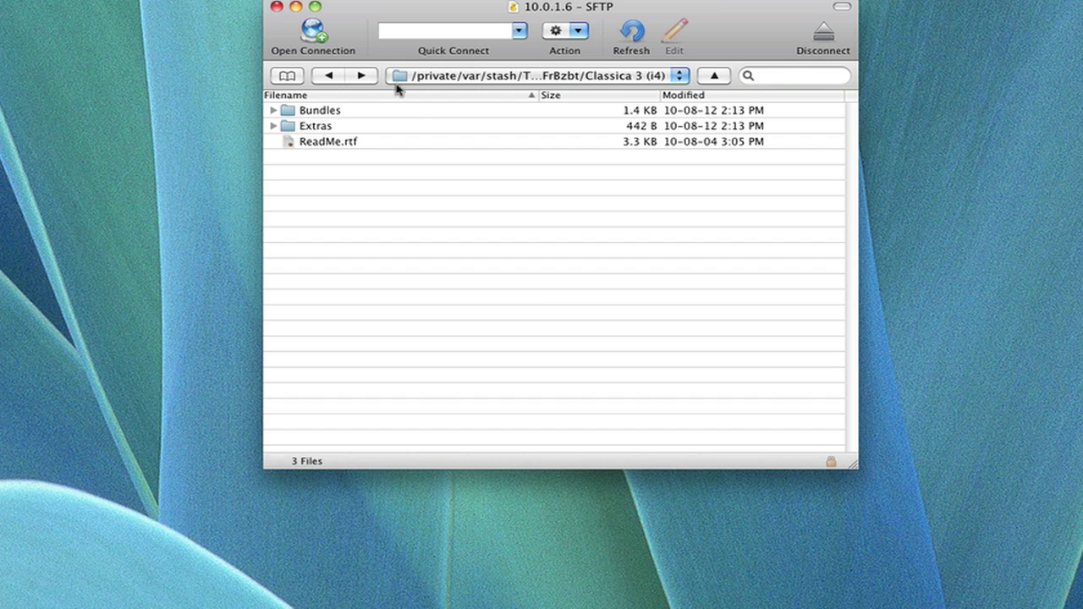
# Step: Open its Bundles folder and then the com.saurik.Cydia folder with 4 icon PNGs
pyautogui.doubleClick(317, 115)
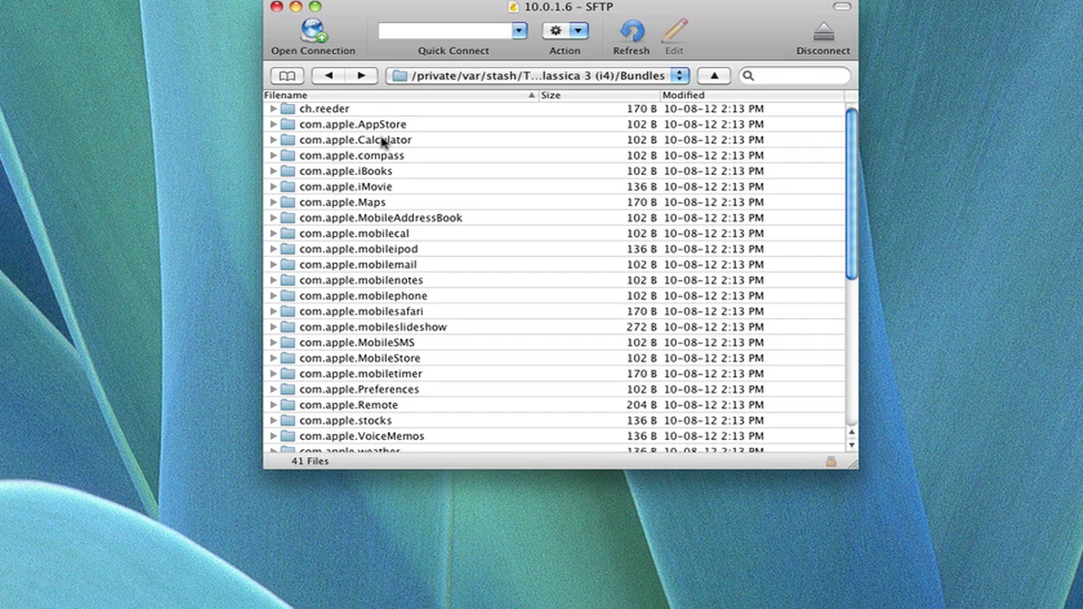
pyautogui.scroll(-6, 381, 142)
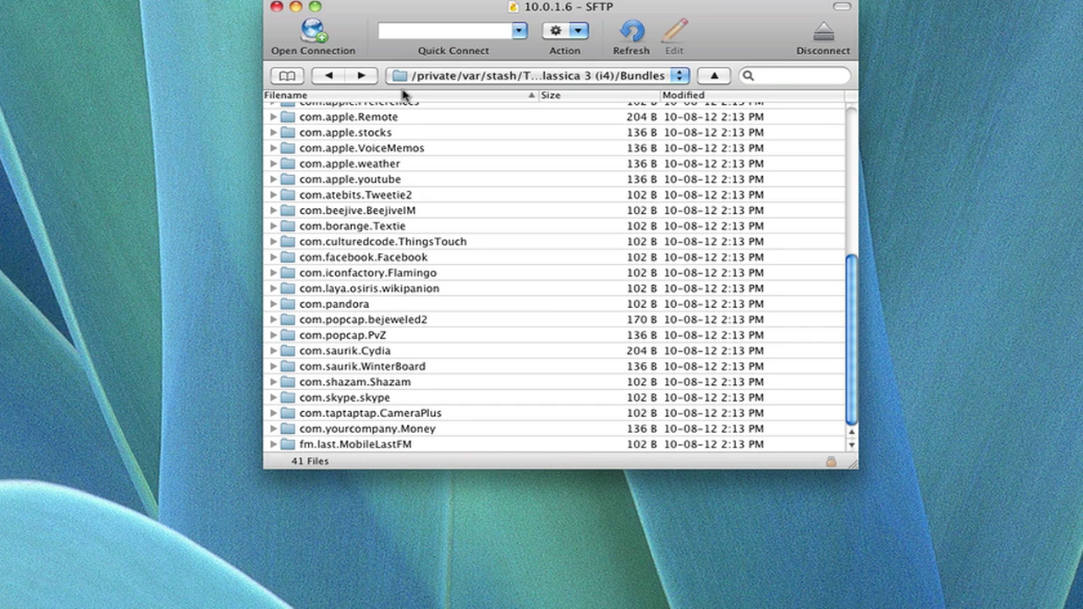
pyautogui.click(392, 272)
pyautogui.press('Down')
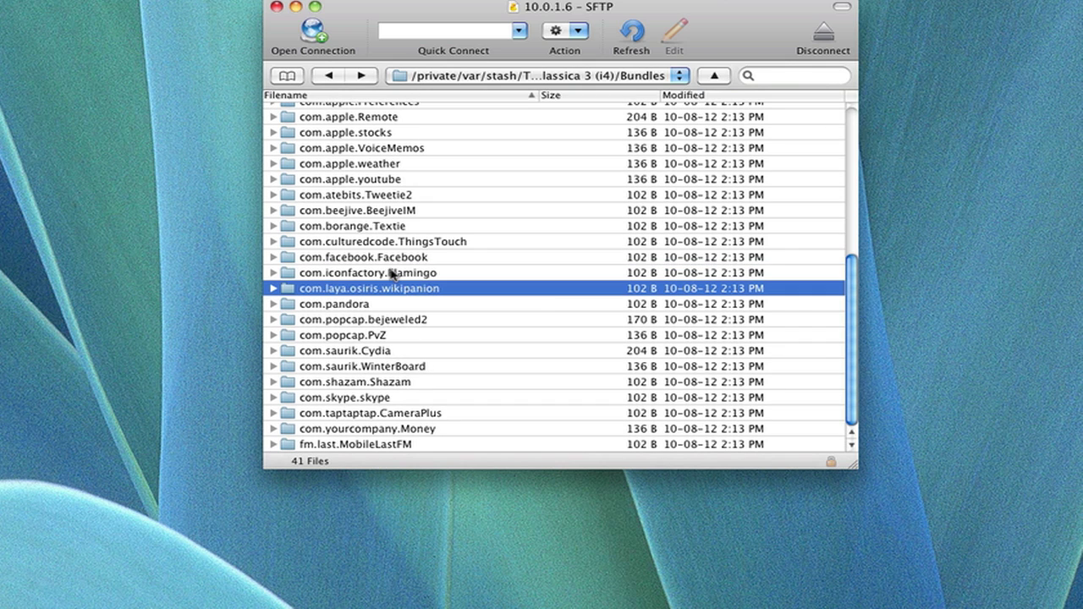
pyautogui.click(383, 352)
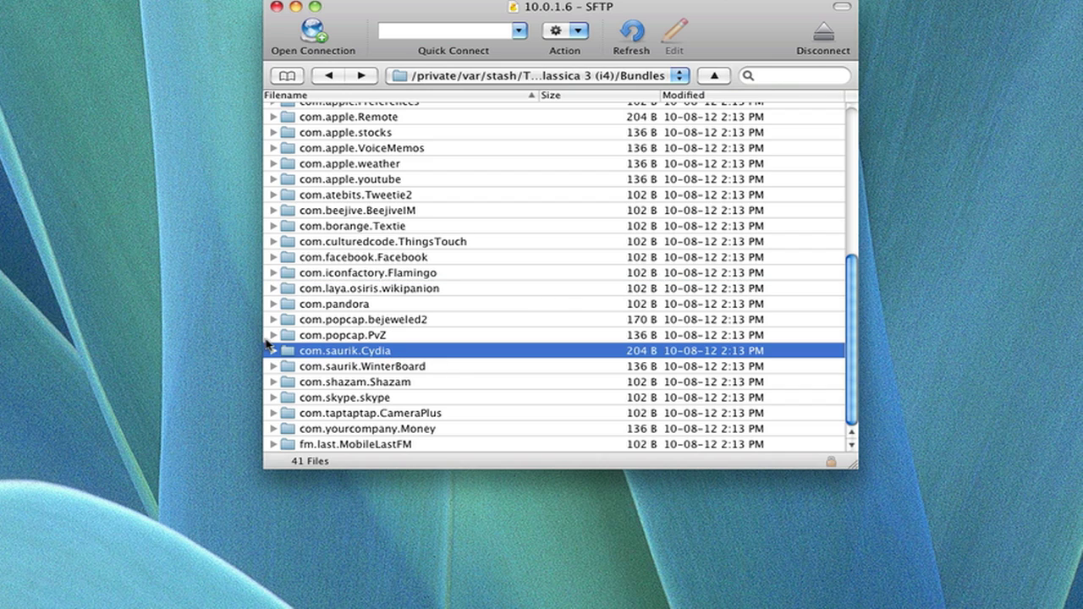
pyautogui.doubleClick(377, 357)
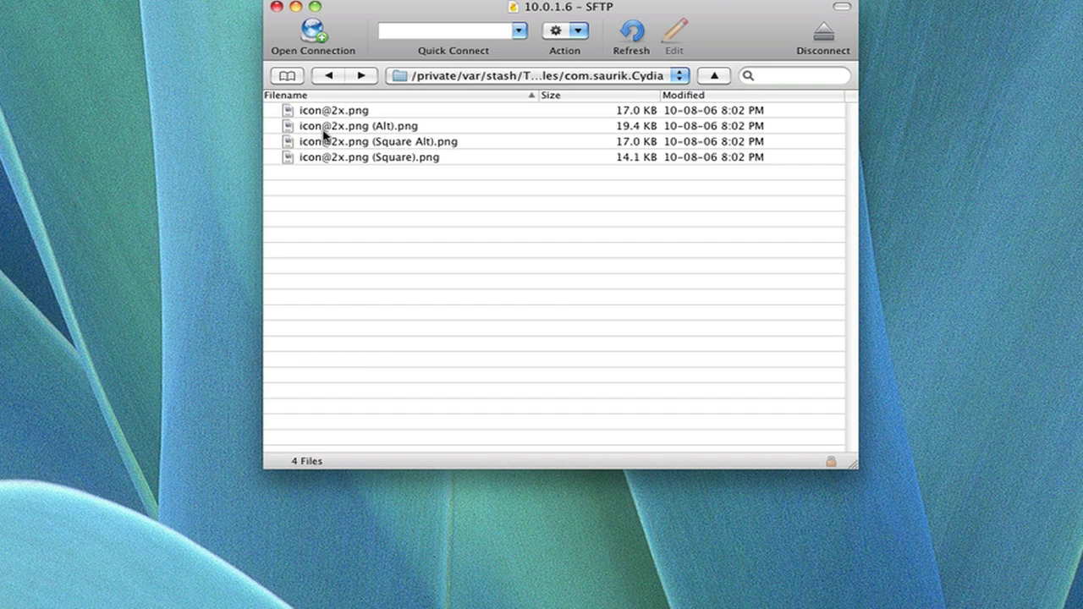
pyautogui.click(331, 133)
pyautogui.click(317, 112)
pyautogui.press('Down')
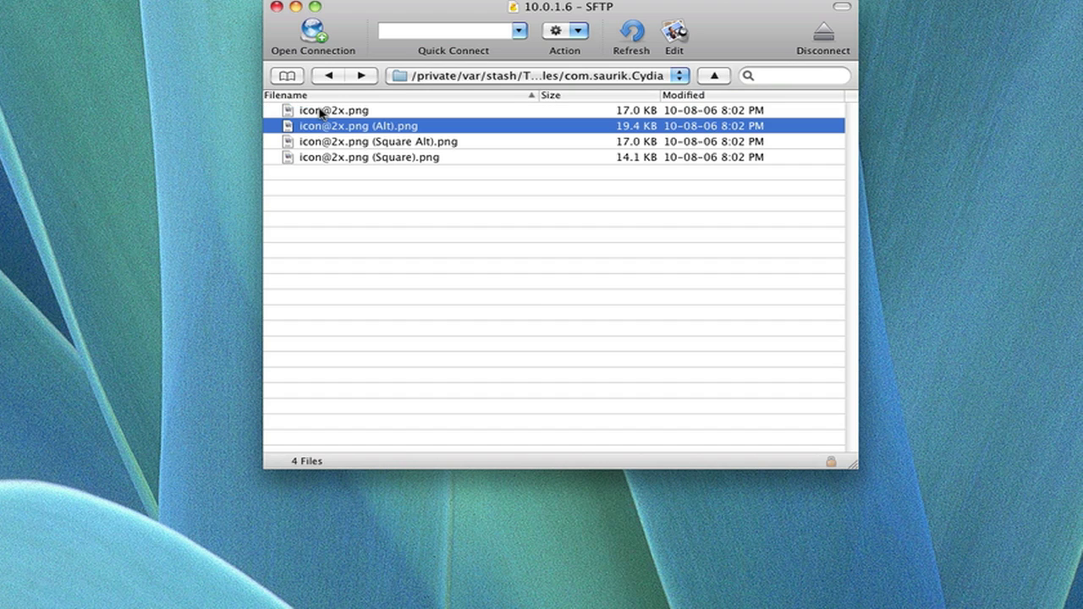
pyautogui.click(321, 112)
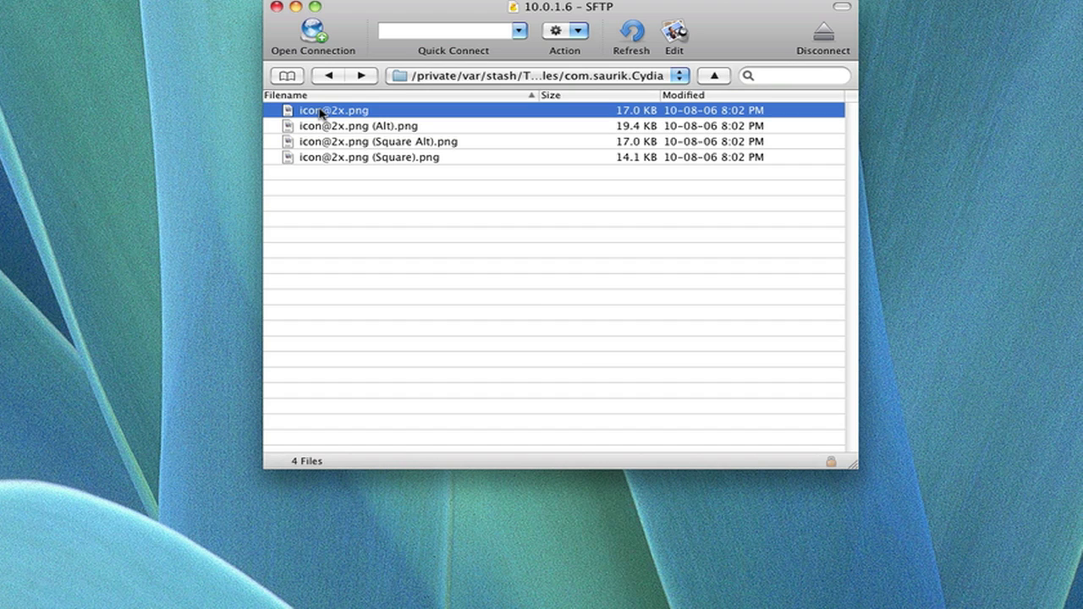
pyautogui.press('space')
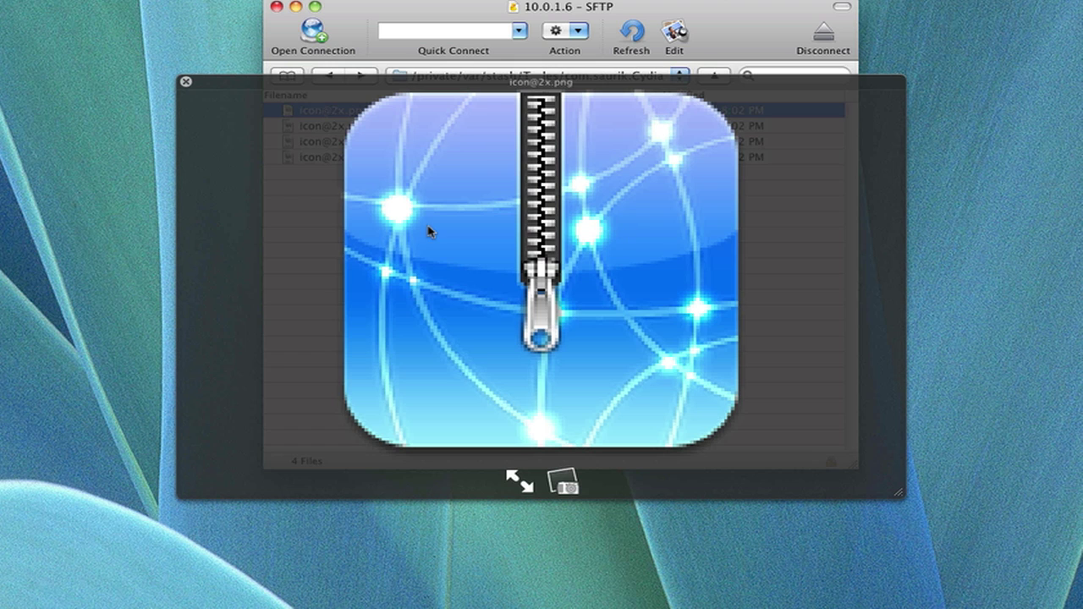
pyautogui.press('space')
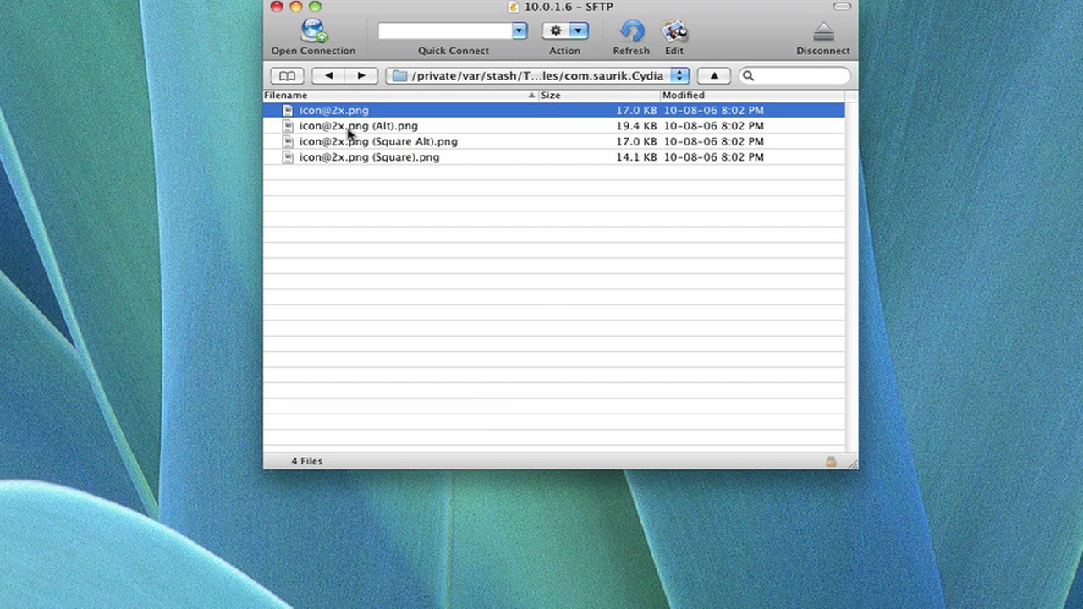
pyautogui.click(348, 128)
pyautogui.press('space')
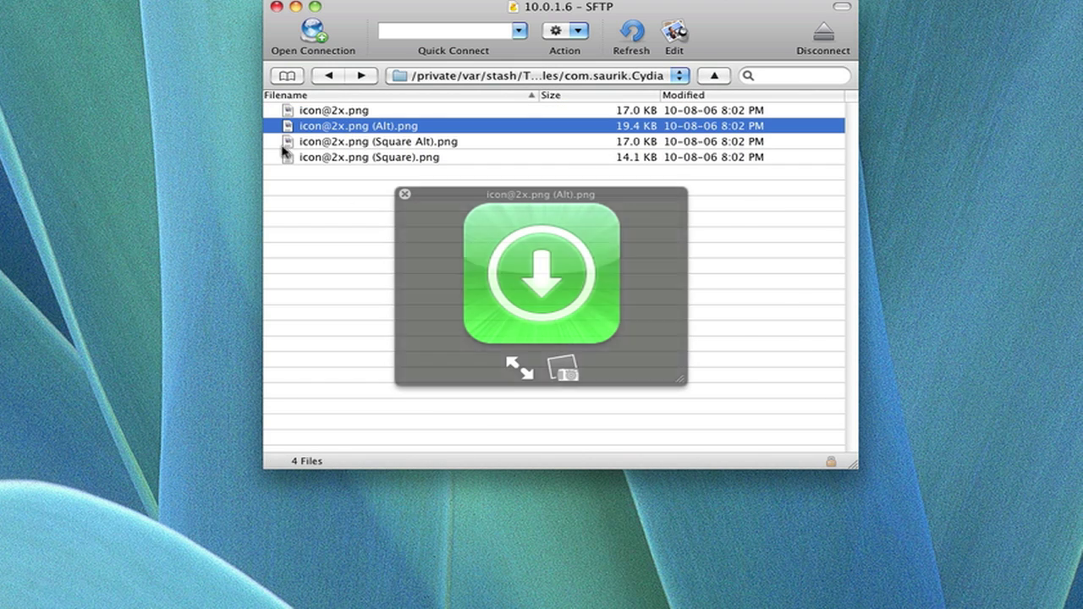
pyautogui.press('space')
pyautogui.click(336, 144)
pyautogui.press('space')
pyautogui.press('space')
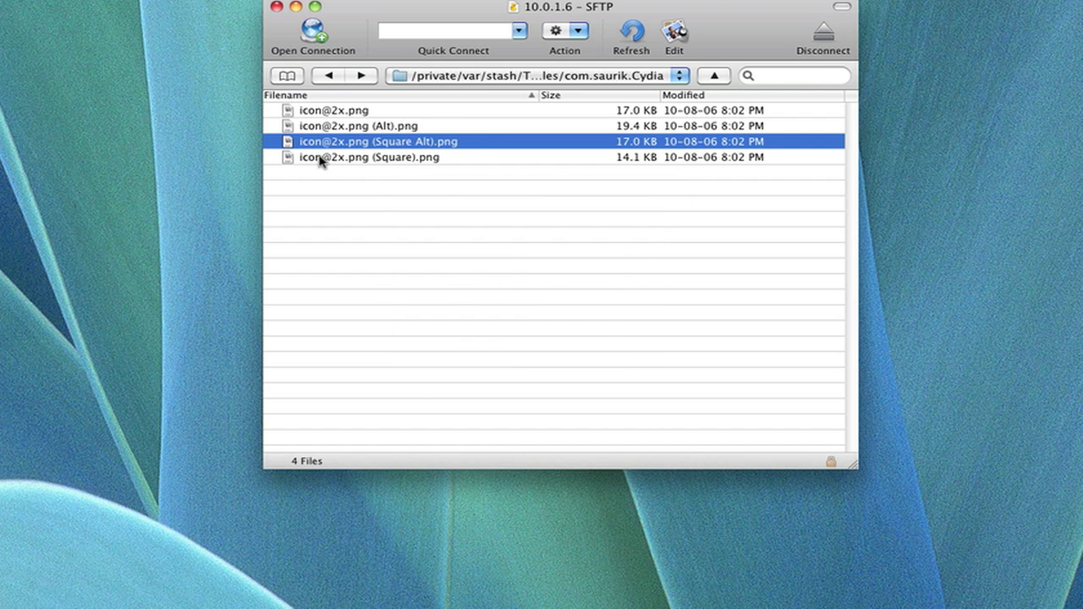
pyautogui.click(320, 159)
pyautogui.press('space')
pyautogui.press('space')
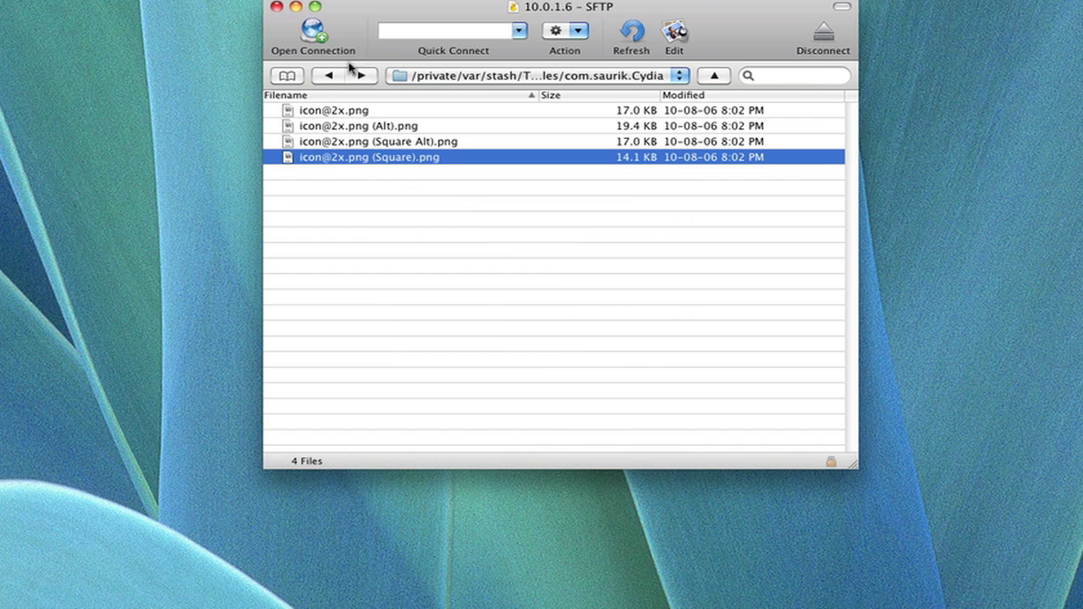
pyautogui.click(331, 78)
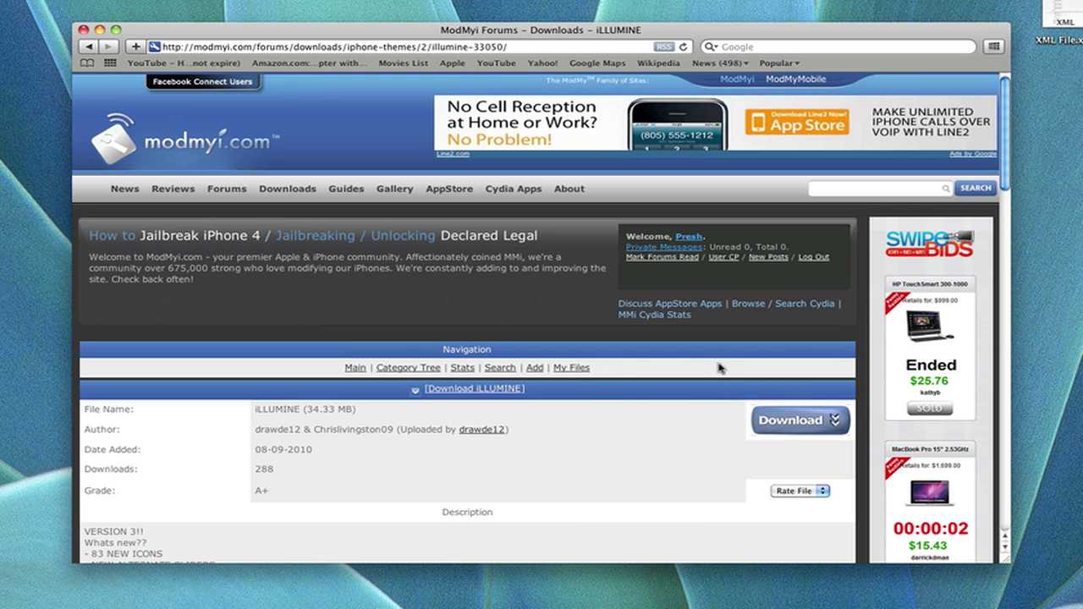
# Step: Download the iLLUMINE theme from its ModMyi page in Safari
pyautogui.click(796, 428)
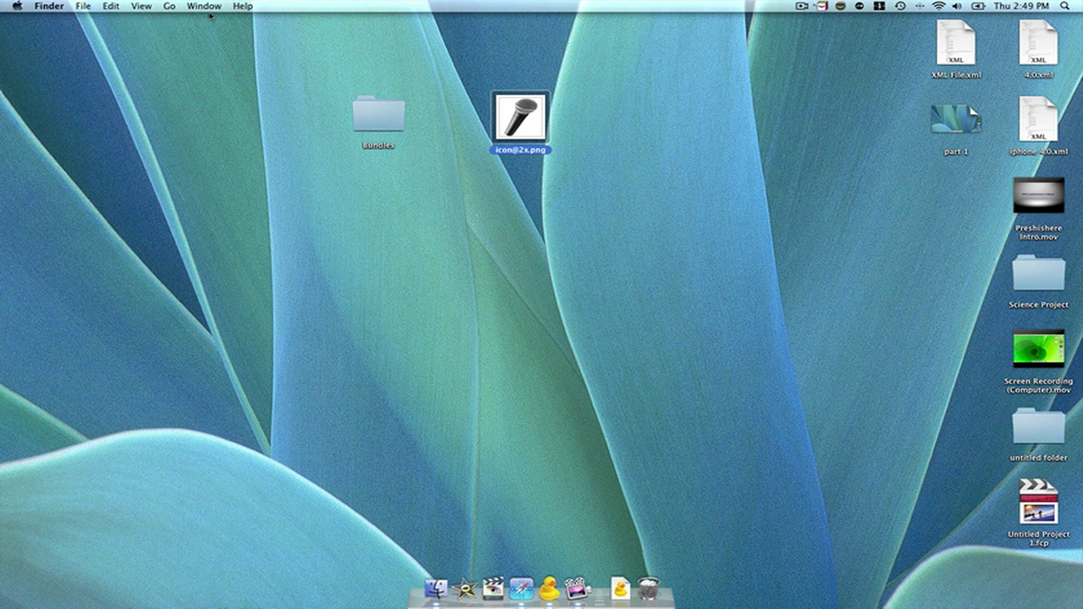
pyautogui.doubleClick(372, 117)
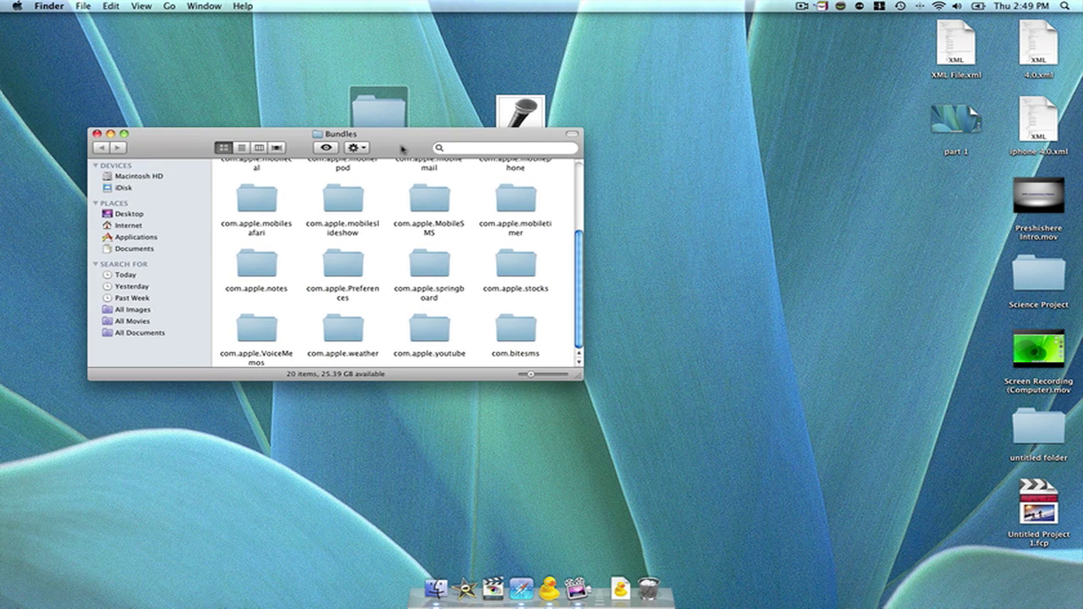
pyautogui.scroll(3, 486, 244)
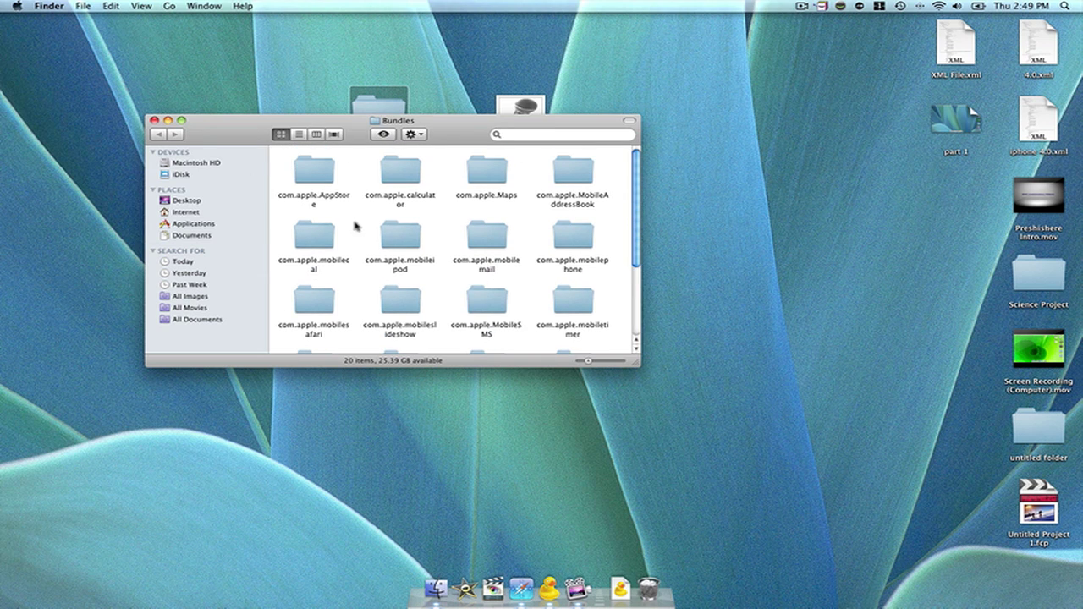
pyautogui.scroll(-5, 356, 224)
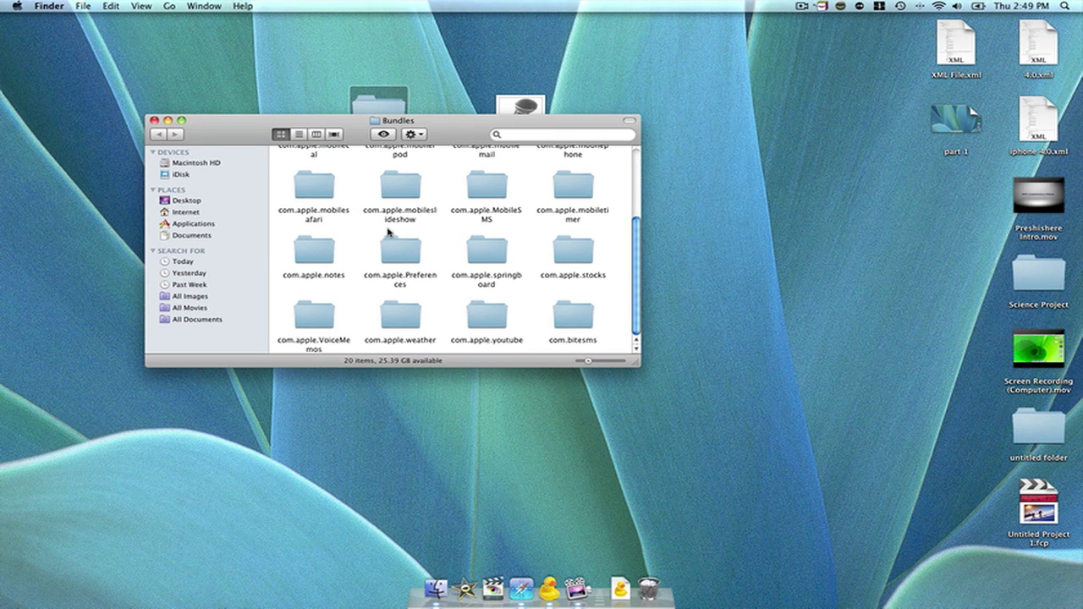
pyautogui.scroll(3, 508, 271)
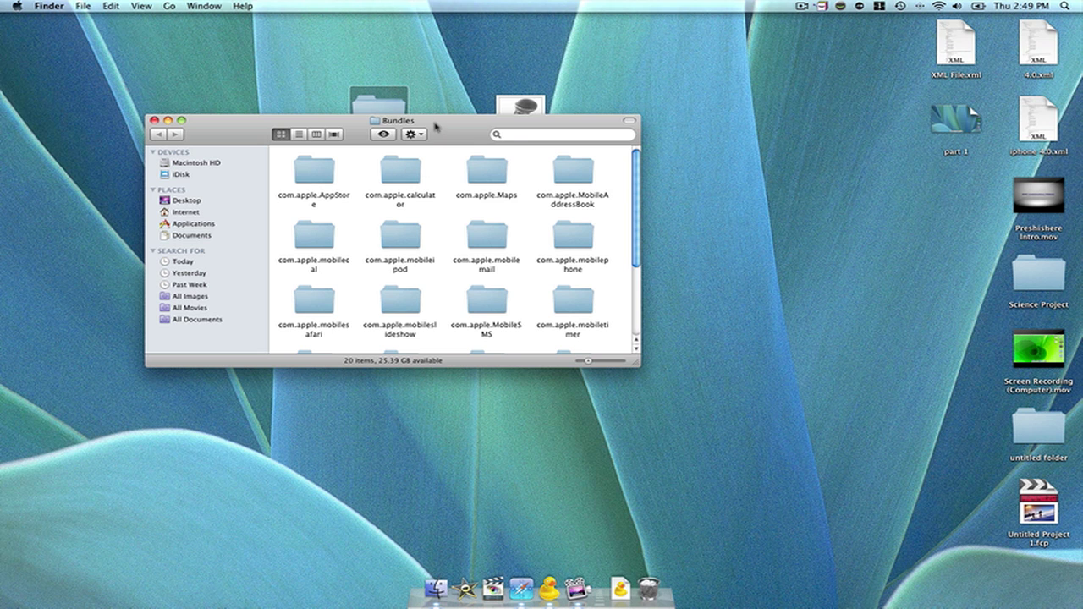
pyautogui.moveTo(462, 133); pyautogui.dragTo(457, 198)
pyautogui.click(511, 121)
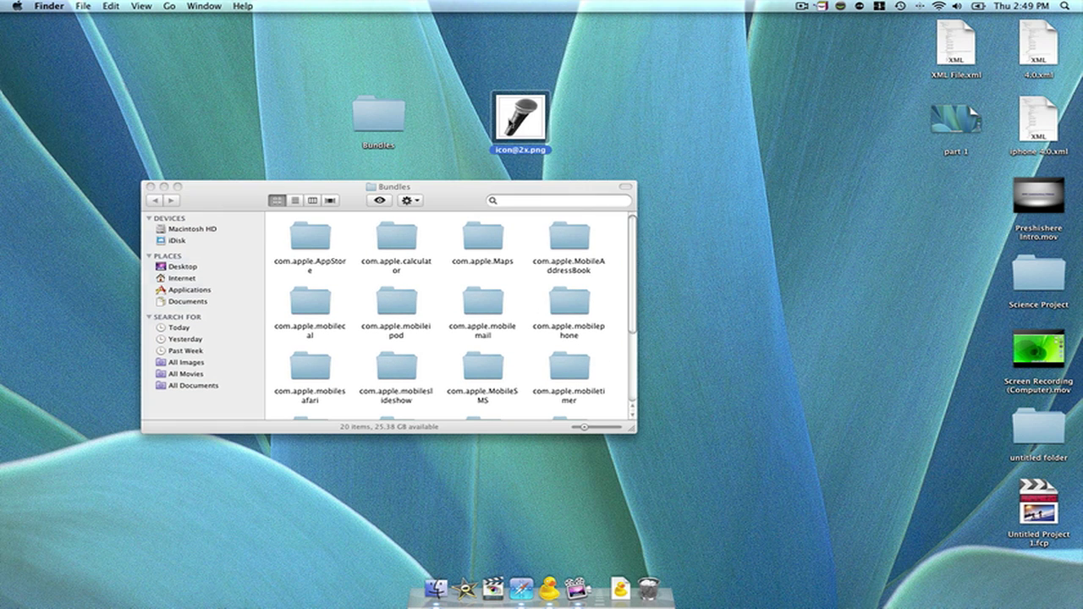
pyautogui.scroll(-3, 557, 273)
pyautogui.click(567, 252)
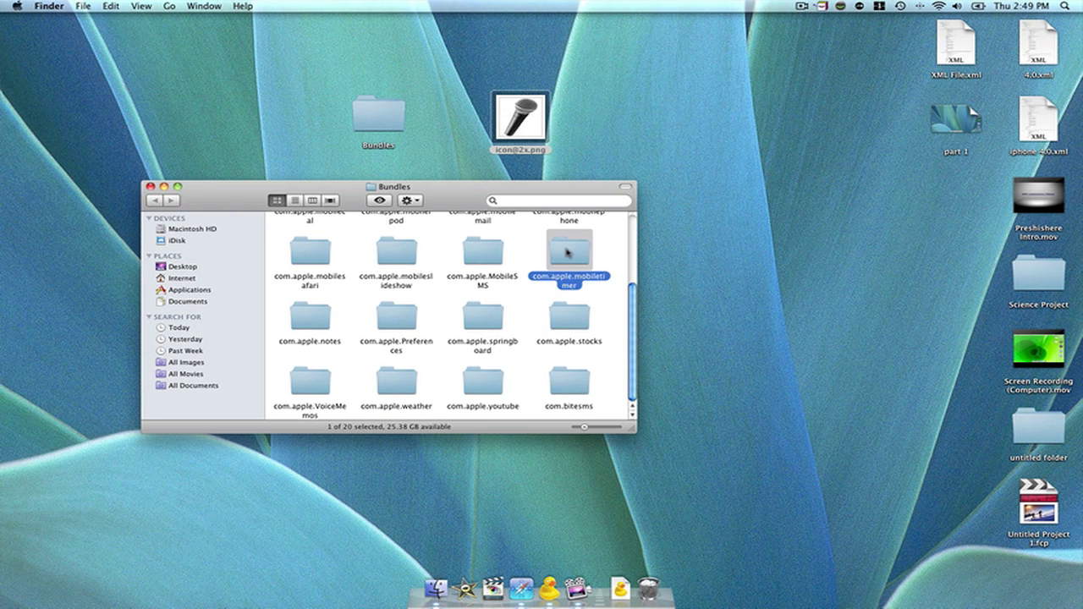
pyautogui.press('Down')
pyautogui.press('Down')
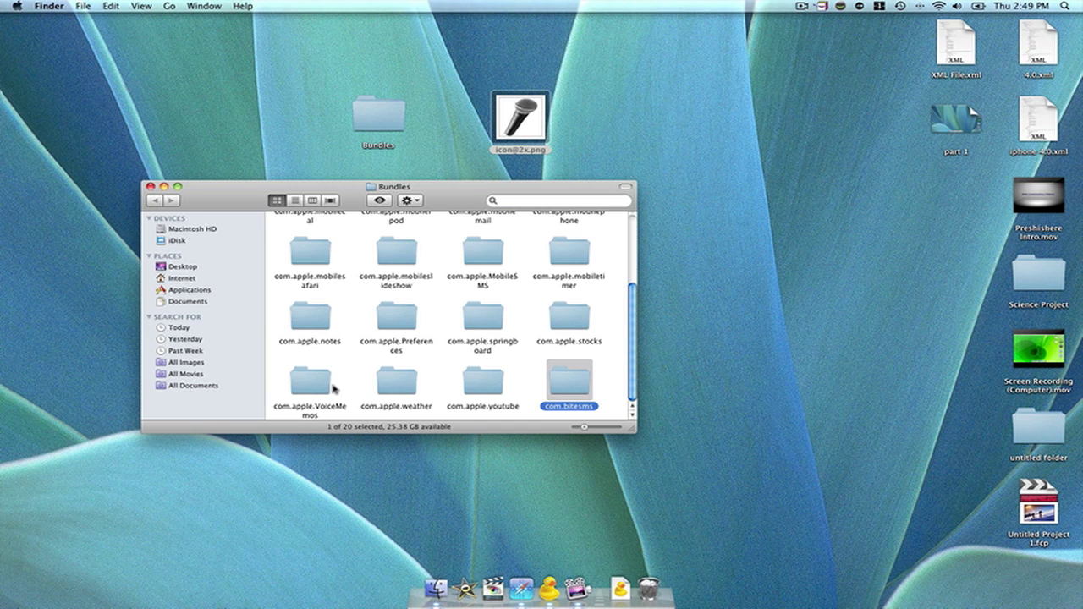
pyautogui.doubleClick(334, 389)
pyautogui.moveTo(521, 137); pyautogui.dragTo(398, 250)
pyautogui.press('super+z')
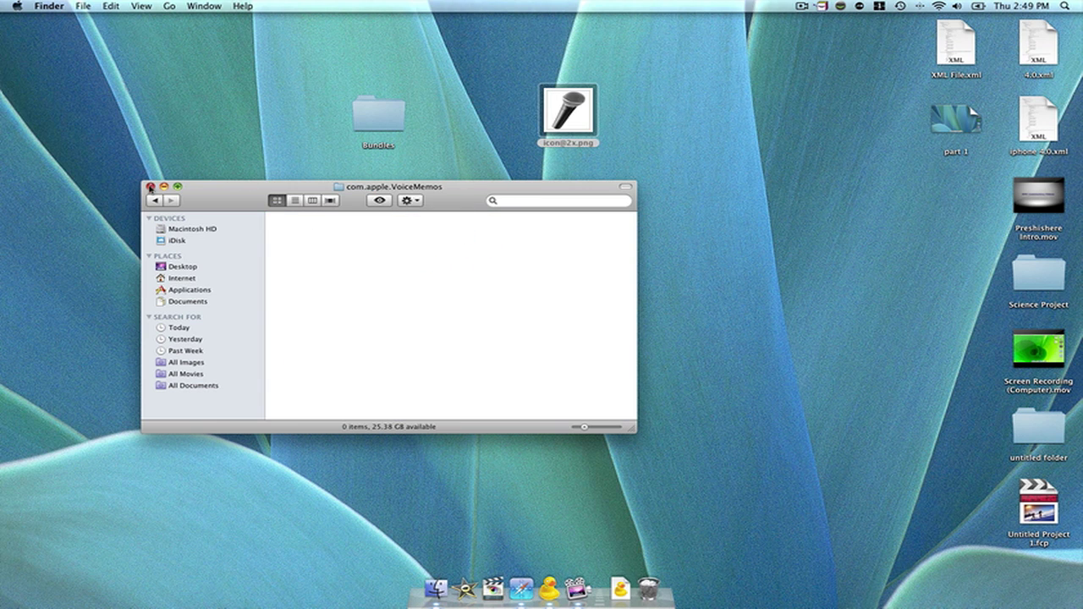
pyautogui.click(151, 186)
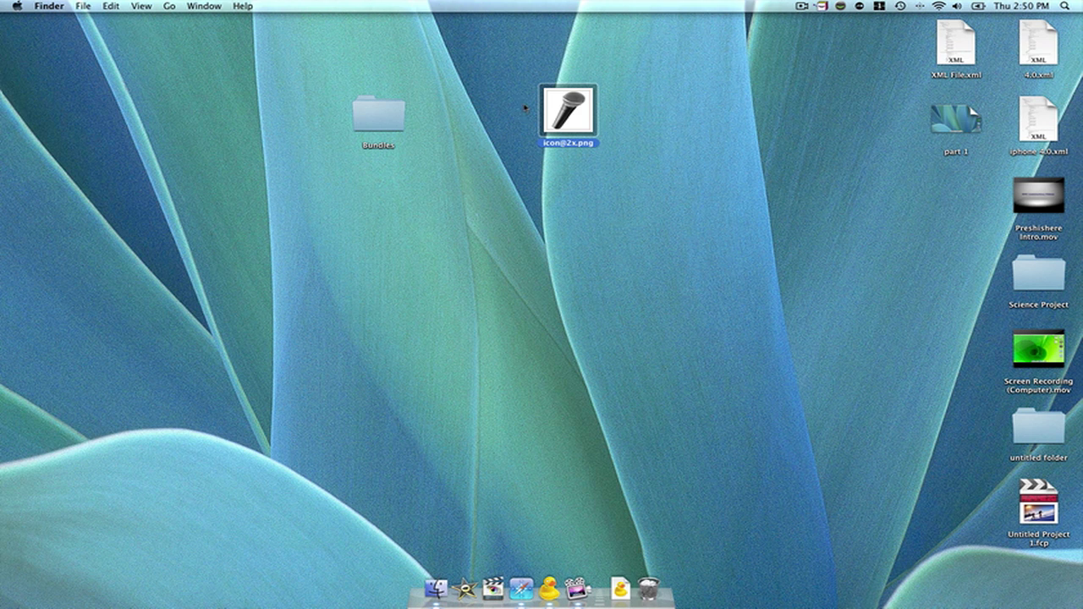
# Step: Relaunch Cyberduck and open stash > Applications > VoiceMemos.app
pyautogui.click(549, 587)
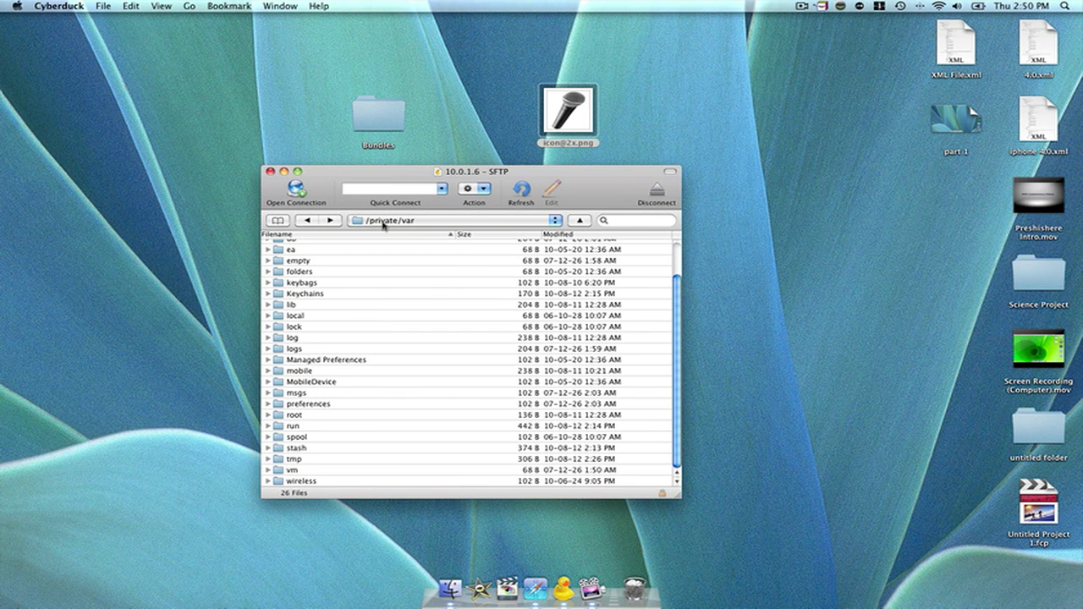
pyautogui.doubleClick(321, 448)
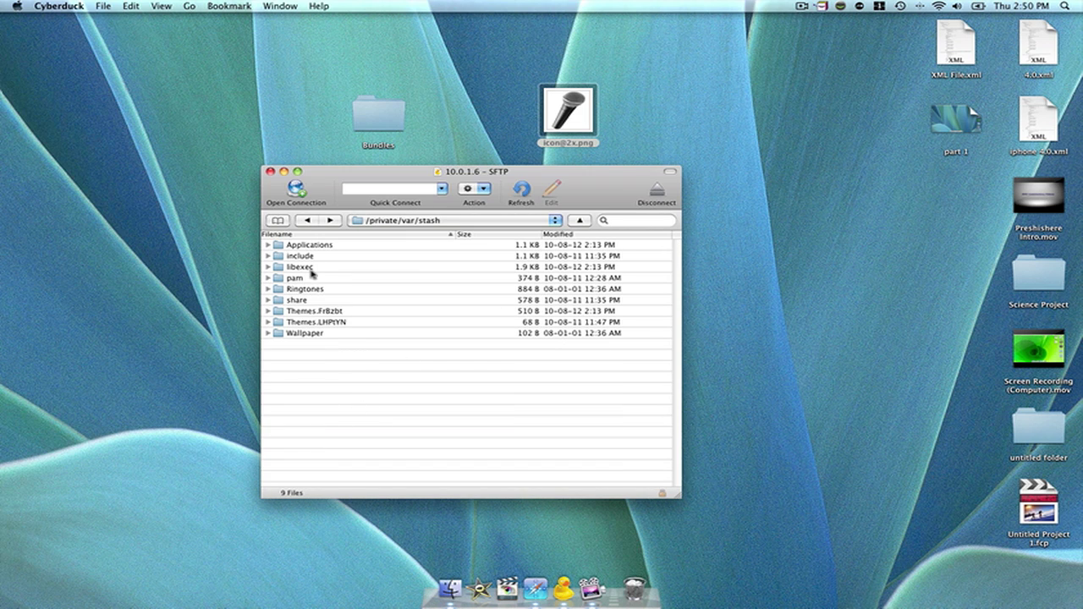
pyautogui.click(310, 244)
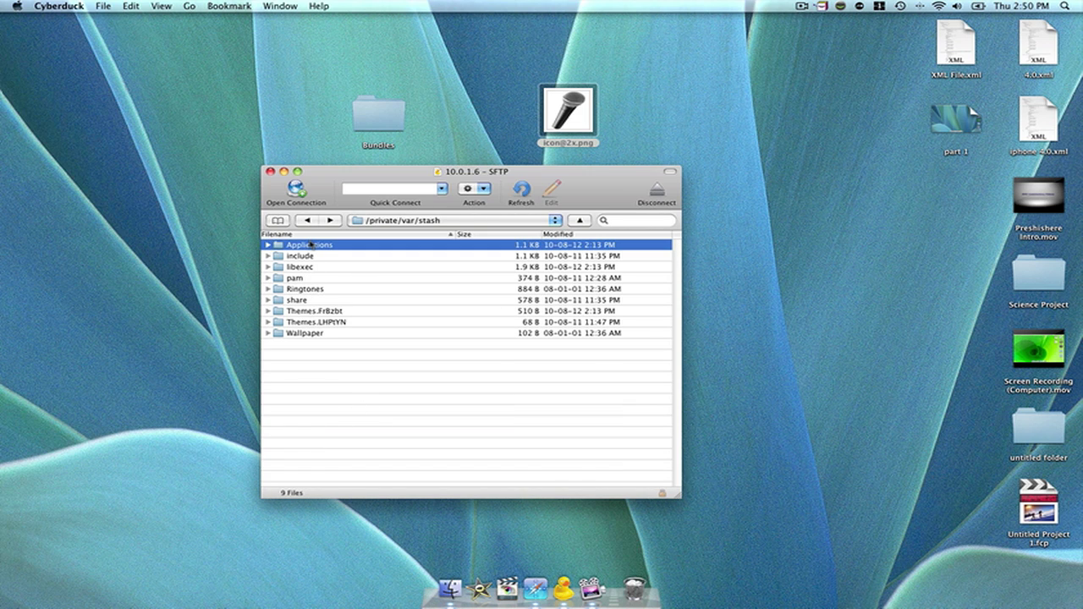
pyautogui.doubleClick(310, 245)
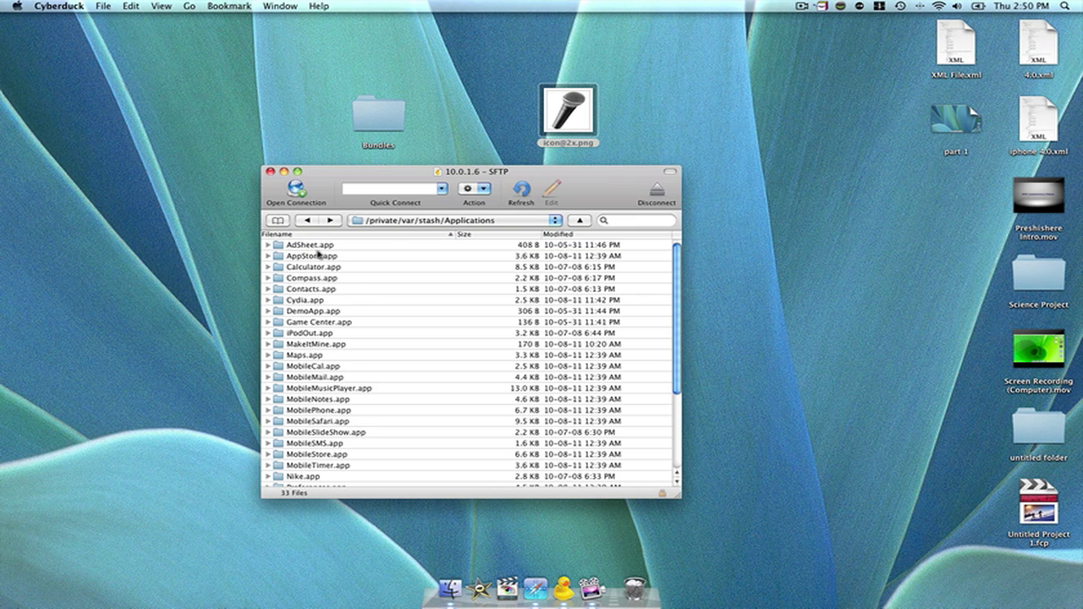
pyautogui.scroll(-5, 326, 359)
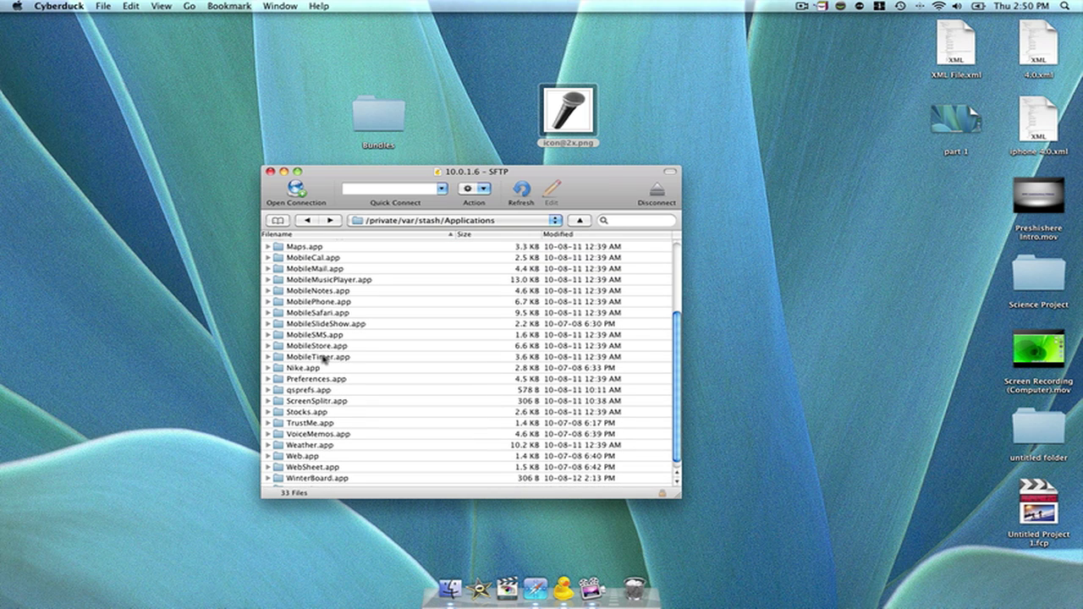
pyautogui.scroll(5, 324, 359)
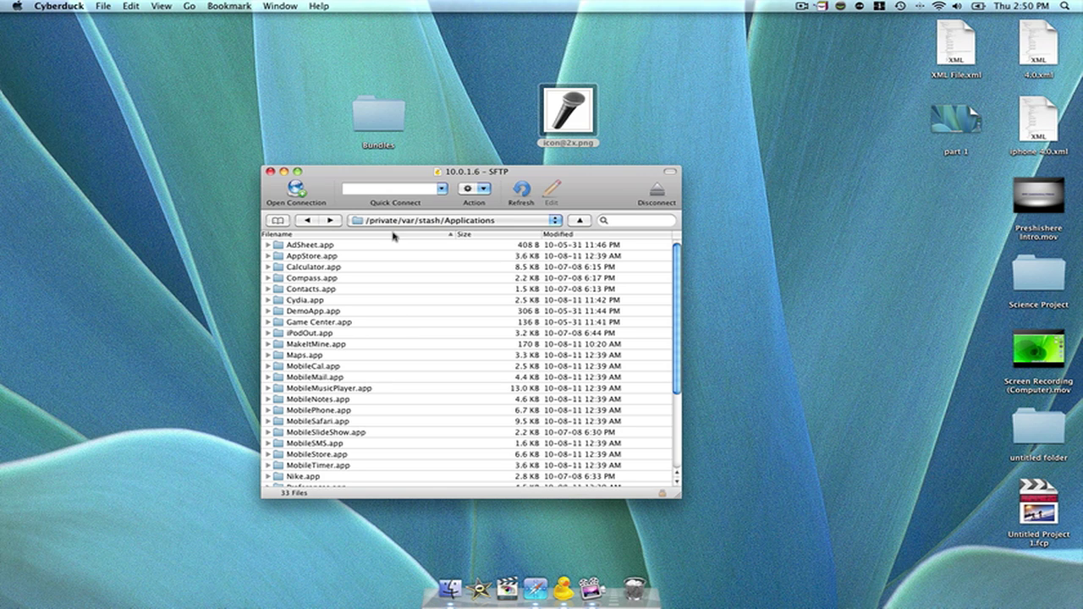
pyautogui.click(327, 292)
pyautogui.press('v')
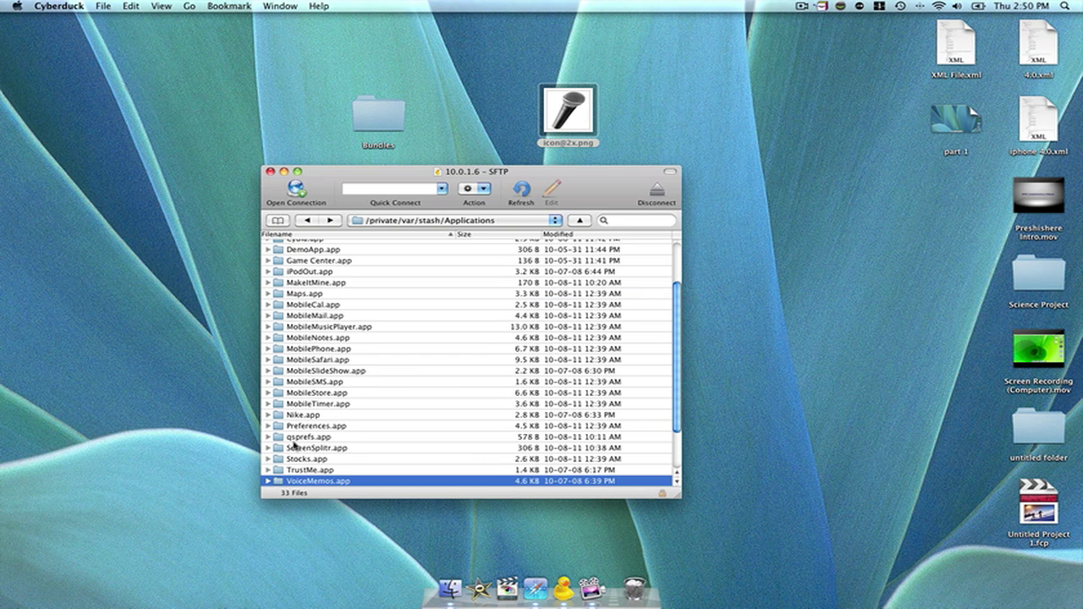
pyautogui.scroll(-1, 294, 446)
pyautogui.doubleClick(310, 475)
# Step: Find Icon-Small.png in VoiceMemos.app and preview it with Quick Look
pyautogui.scroll(-5, 364, 338)
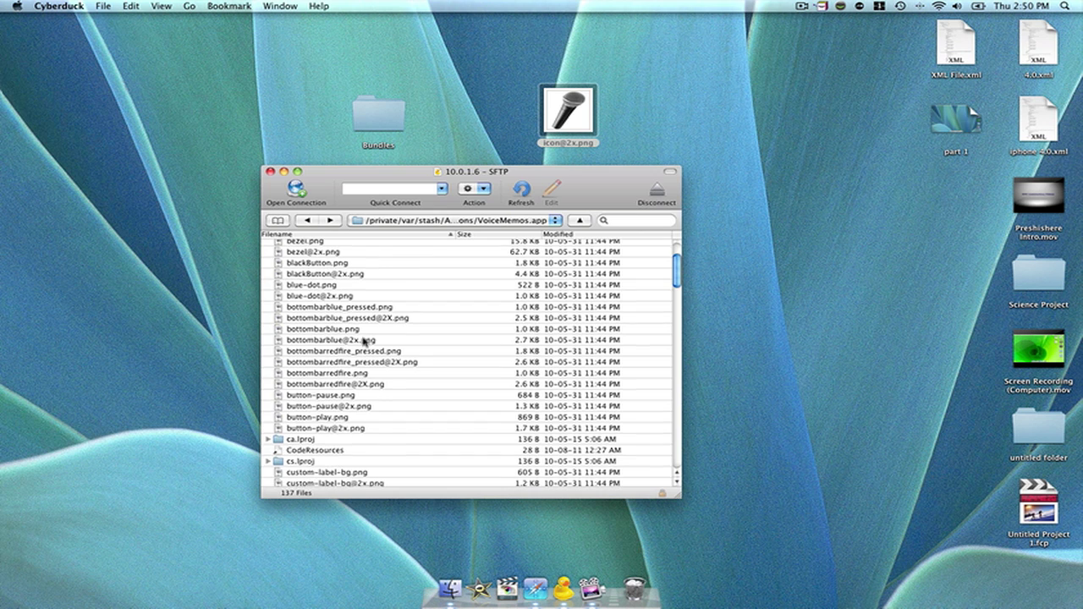
pyautogui.scroll(6, 364, 340)
pyautogui.scroll(1, 363, 338)
pyautogui.click(363, 341)
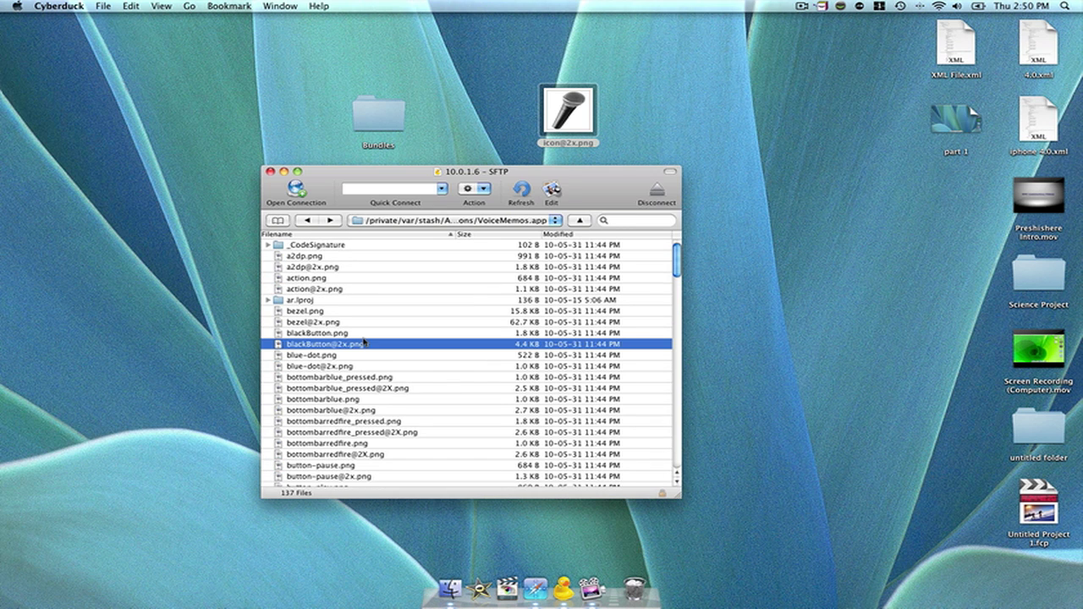
pyautogui.press('i')
pyautogui.scroll(-3, 364, 341)
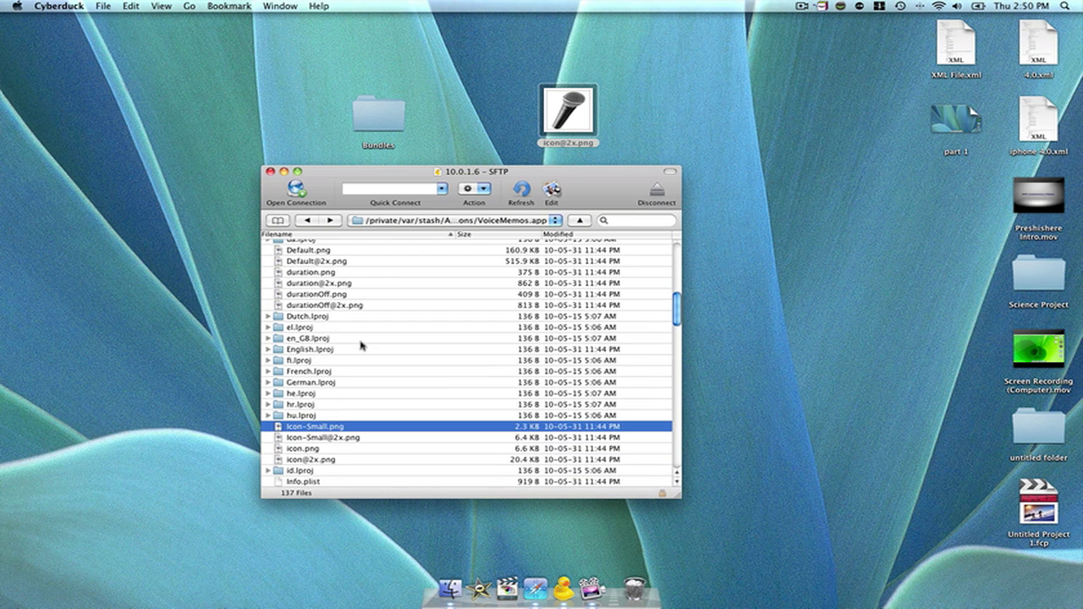
pyautogui.press('Down')
pyautogui.press('Down')
pyautogui.press('Down')
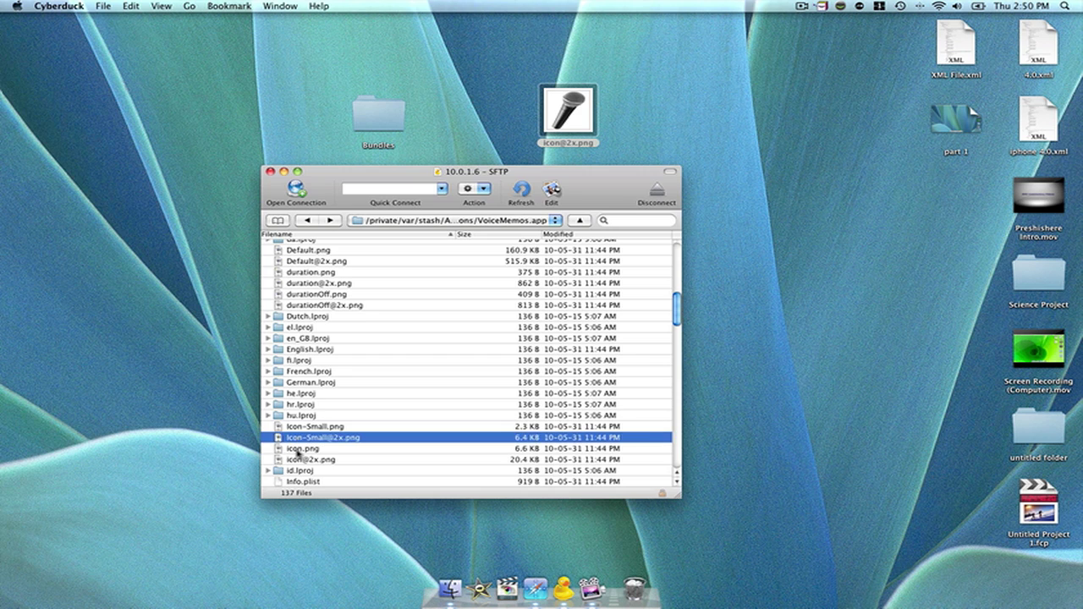
pyautogui.click(301, 428)
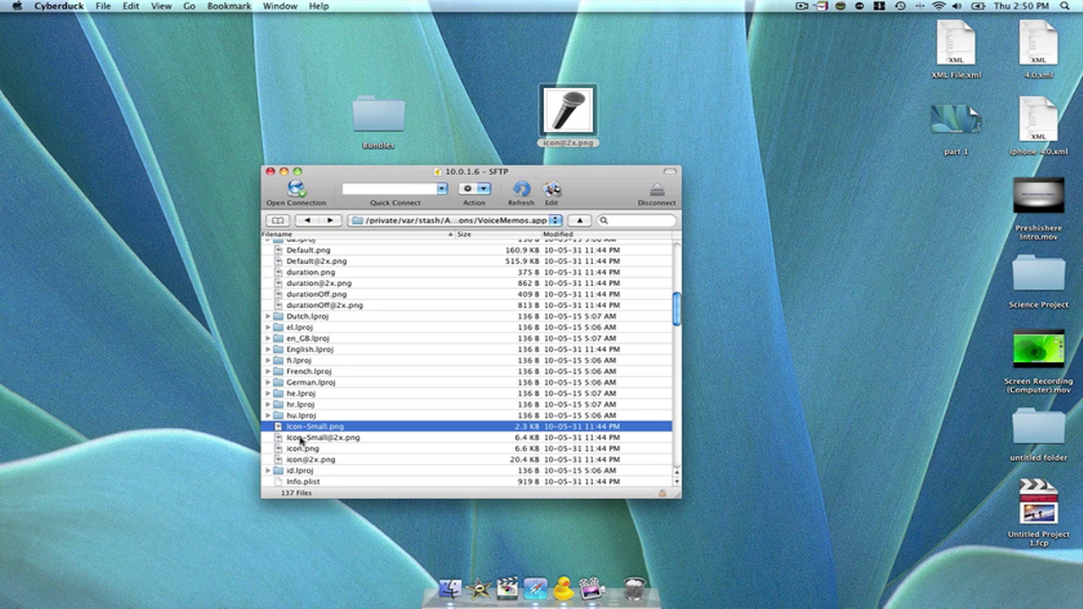
pyautogui.press('space')
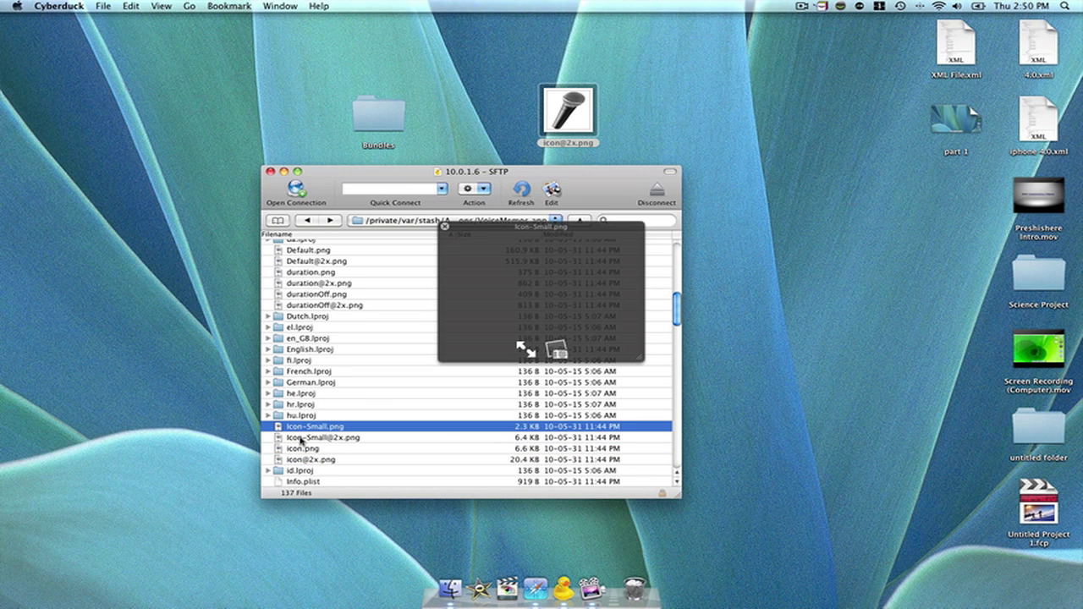
pyautogui.moveTo(302, 440)
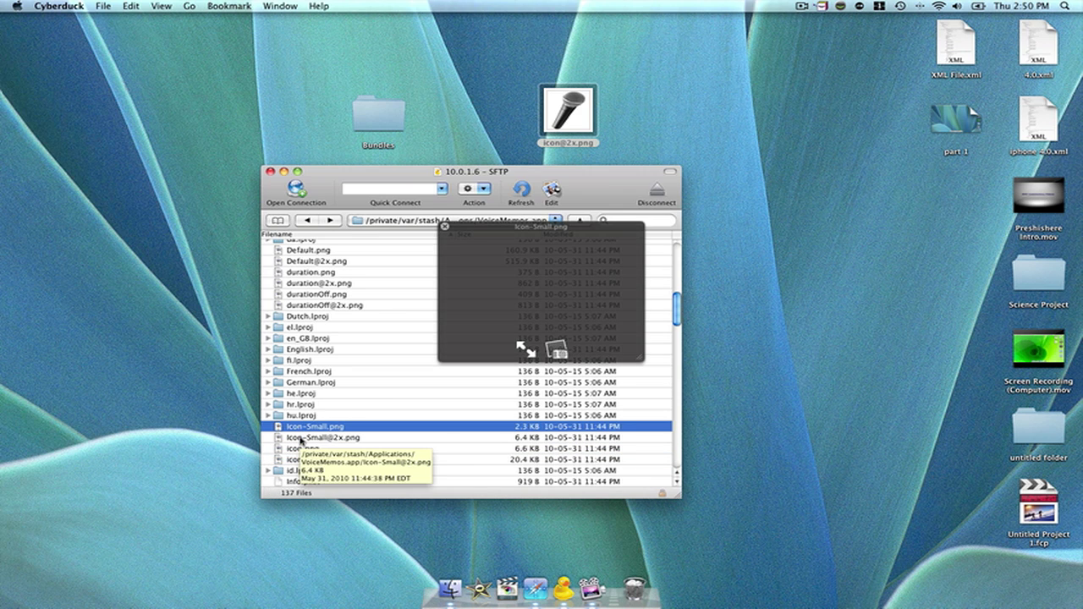
pyautogui.press('space')
pyautogui.click(302, 440)
pyautogui.press('space')
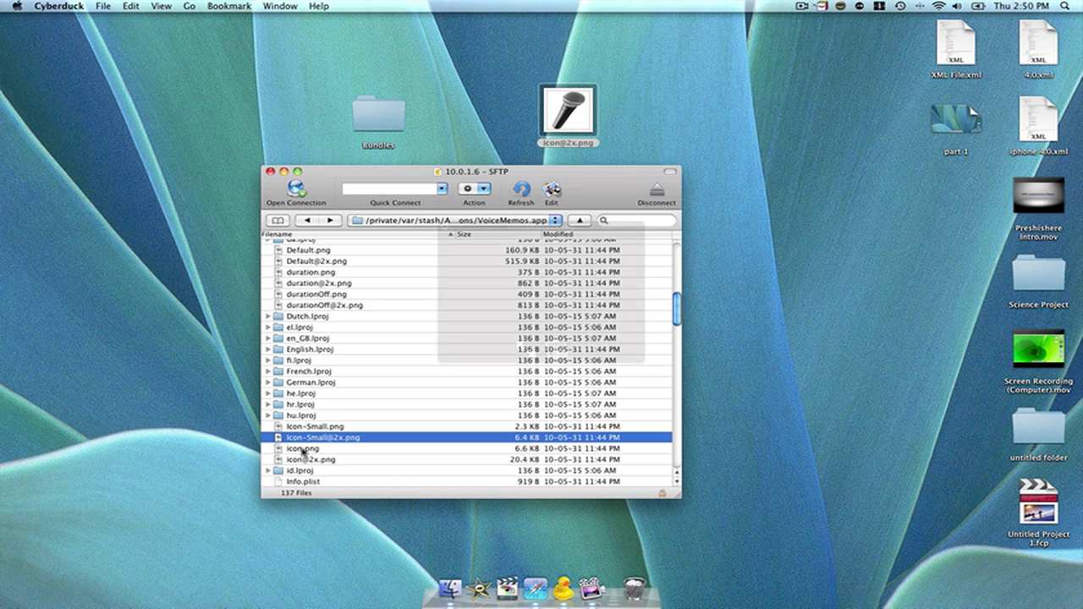
pyautogui.click(302, 450)
pyautogui.press('space')
pyautogui.press('space')
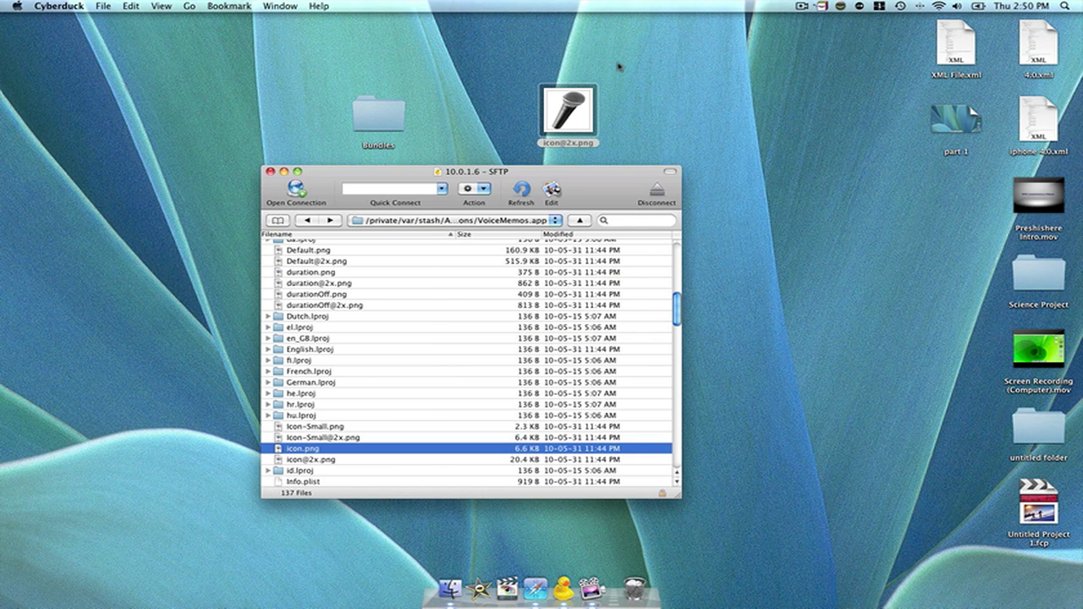
pyautogui.moveTo(569, 123); pyautogui.dragTo(207, 350)
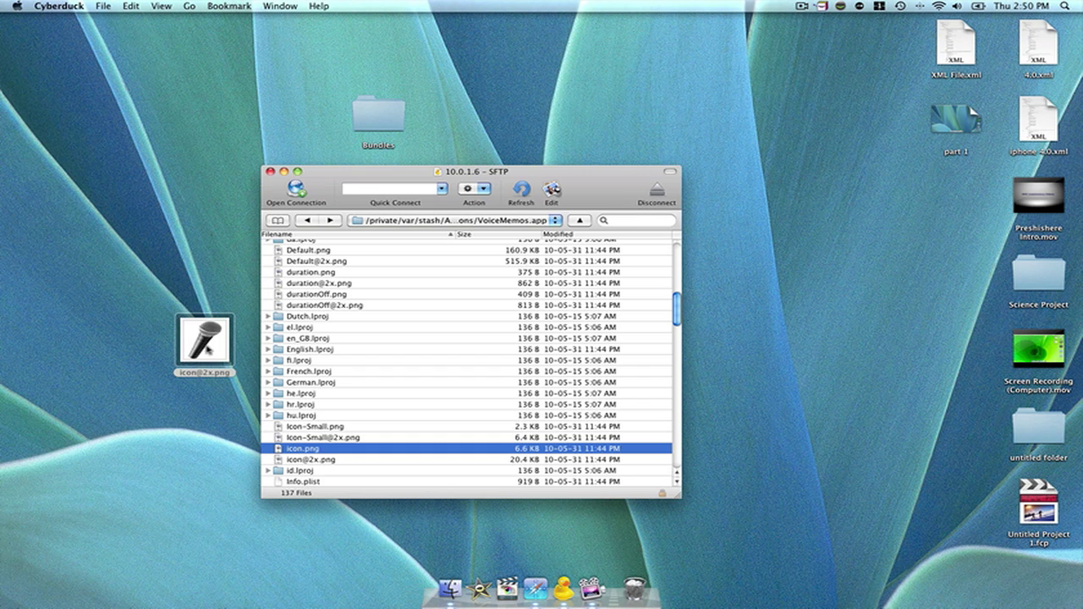
pyautogui.click(299, 451)
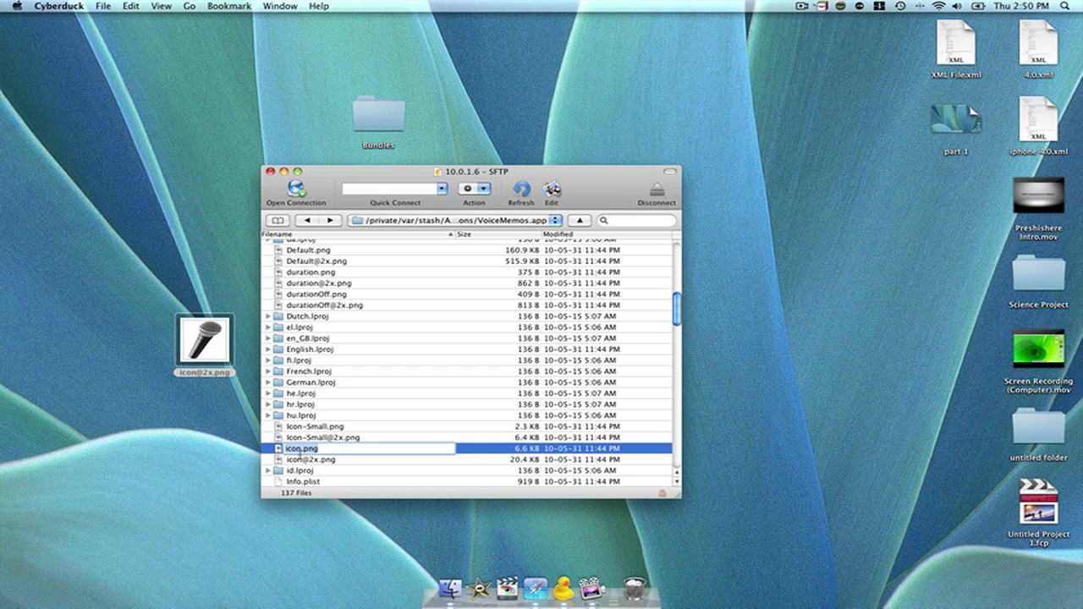
pyautogui.click(207, 373)
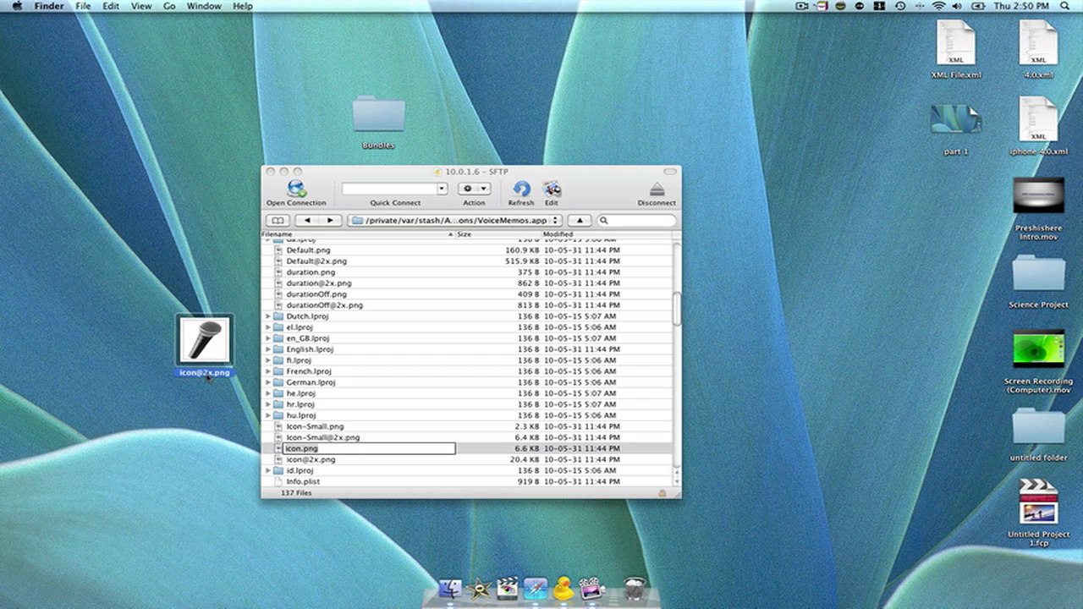
pyautogui.click(208, 374)
pyautogui.write('icon')
pyautogui.press('Return')
# Step: Upload icon.png into VoiceMemos.app, overwriting the old file, and preview the result
pyautogui.click(300, 447)
pyautogui.moveTo(219, 345); pyautogui.dragTo(663, 423)
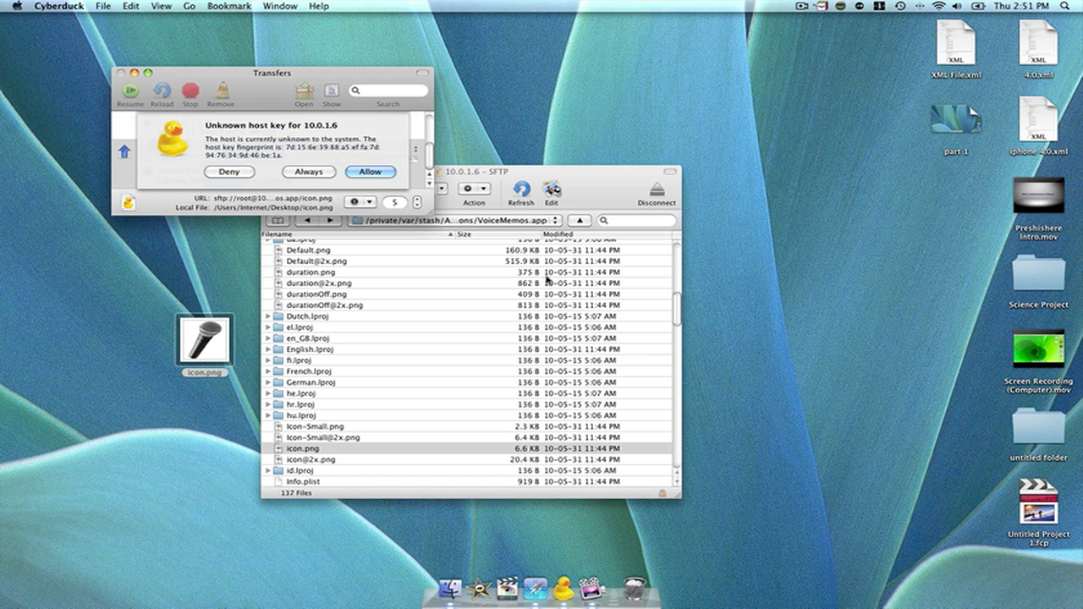
pyautogui.click(364, 173)
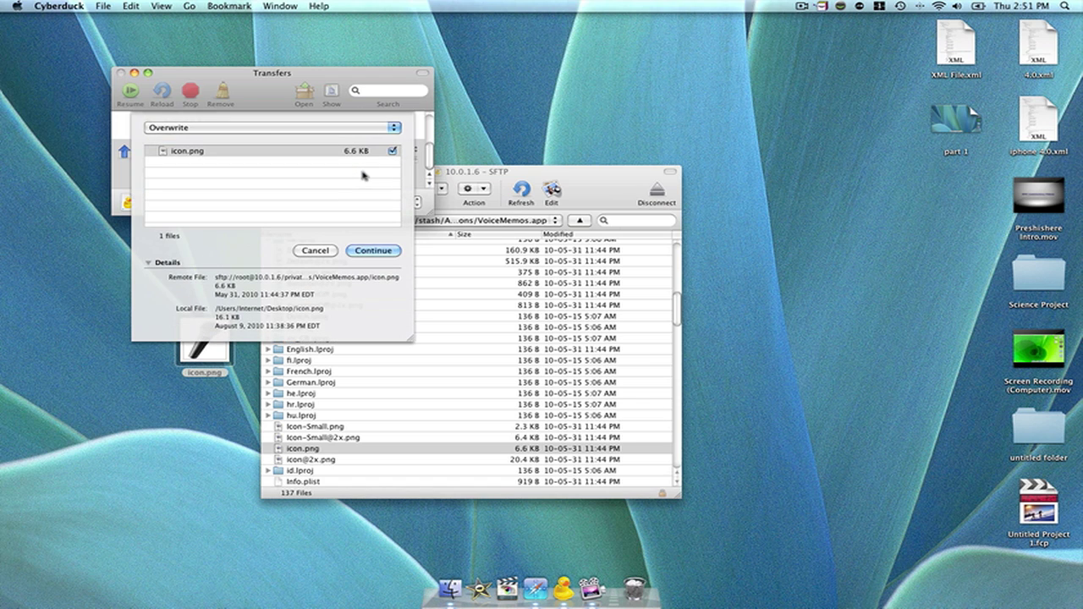
pyautogui.click(209, 132)
pyautogui.click(209, 132)
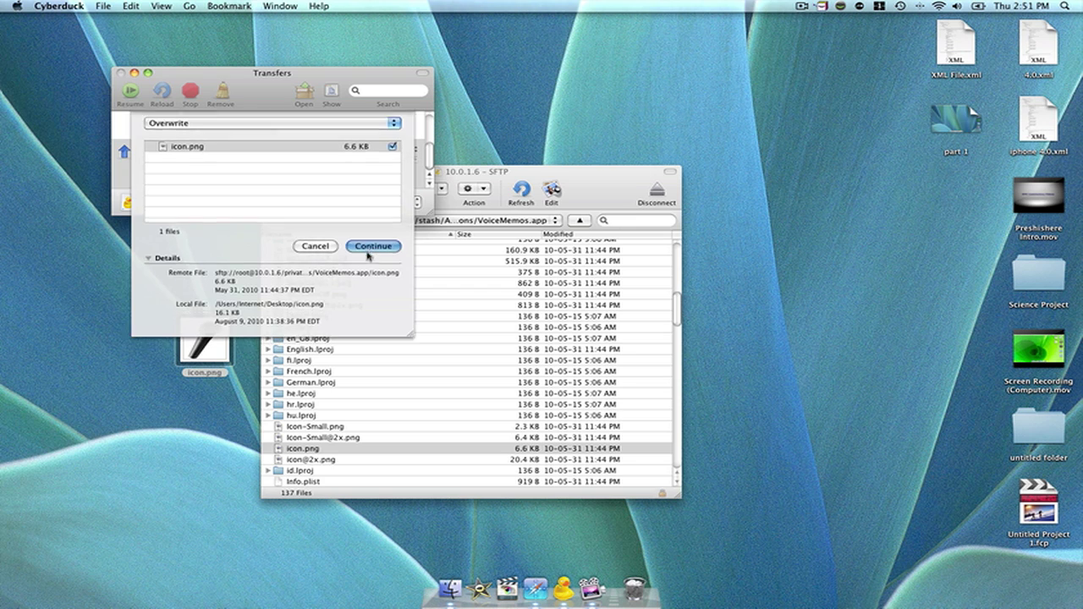
pyautogui.click(370, 251)
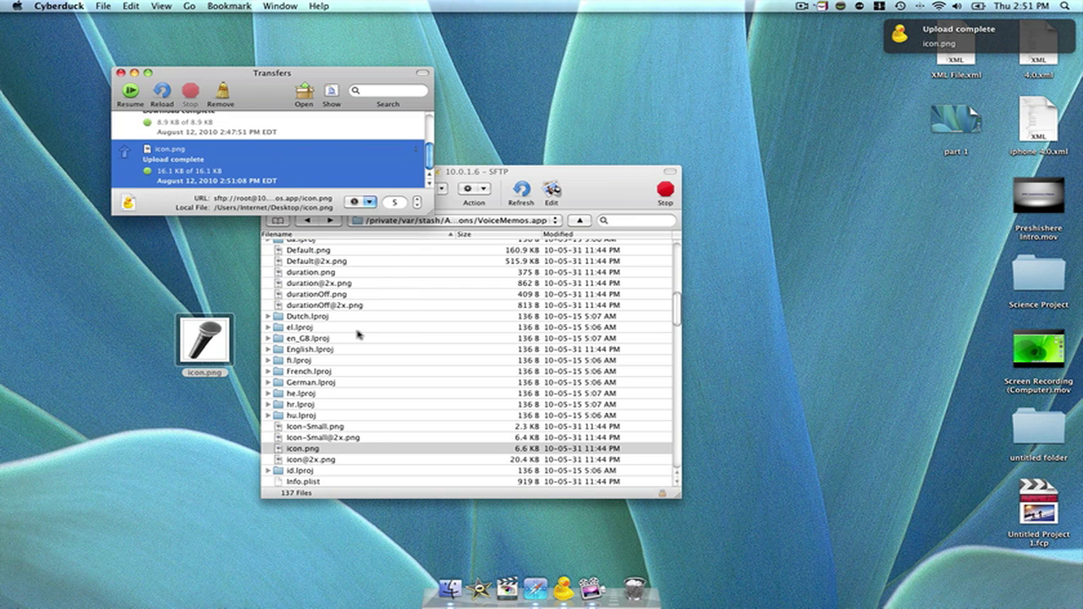
pyautogui.click(330, 454)
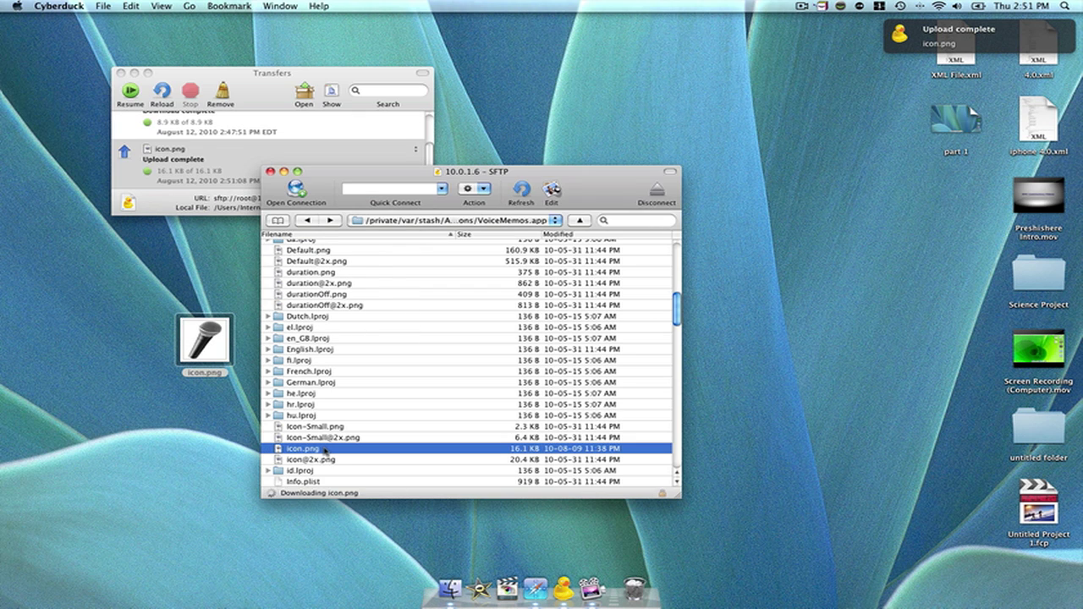
pyautogui.press('space')
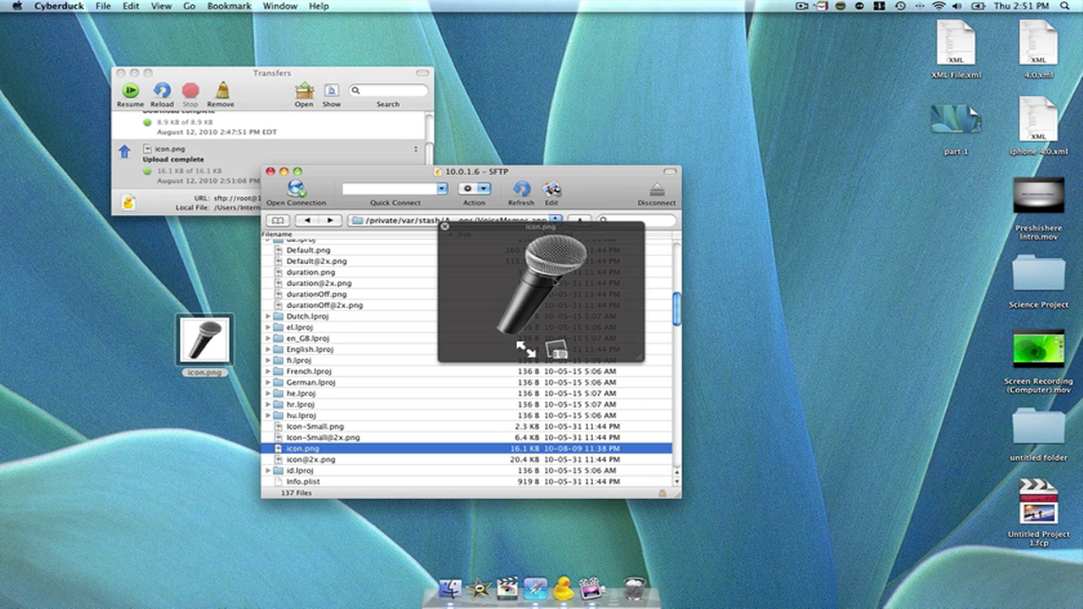
pyautogui.press('space')
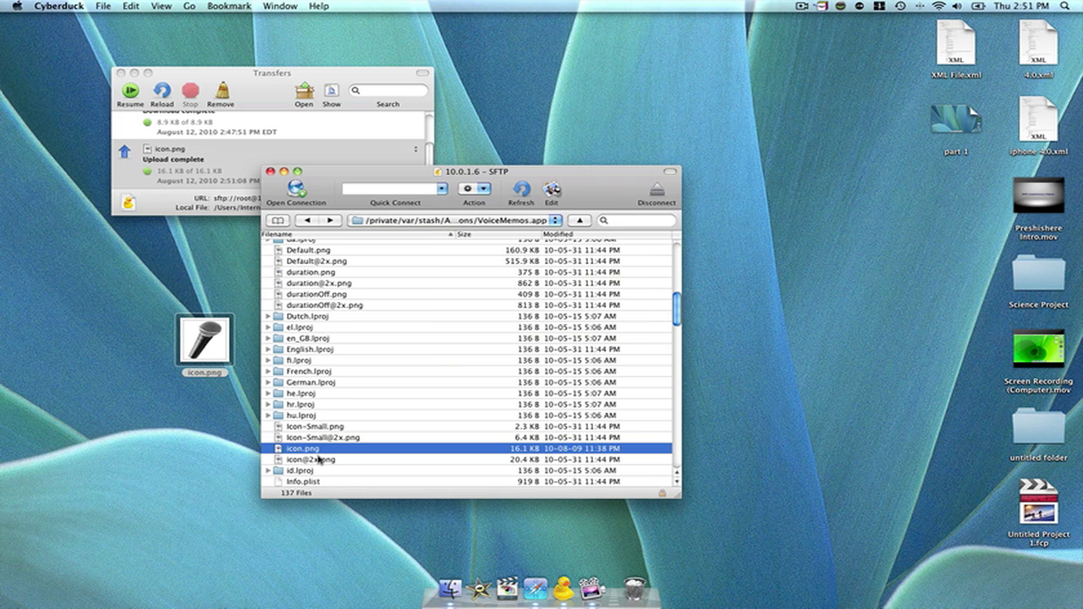
pyautogui.click(319, 459)
pyautogui.click(206, 373)
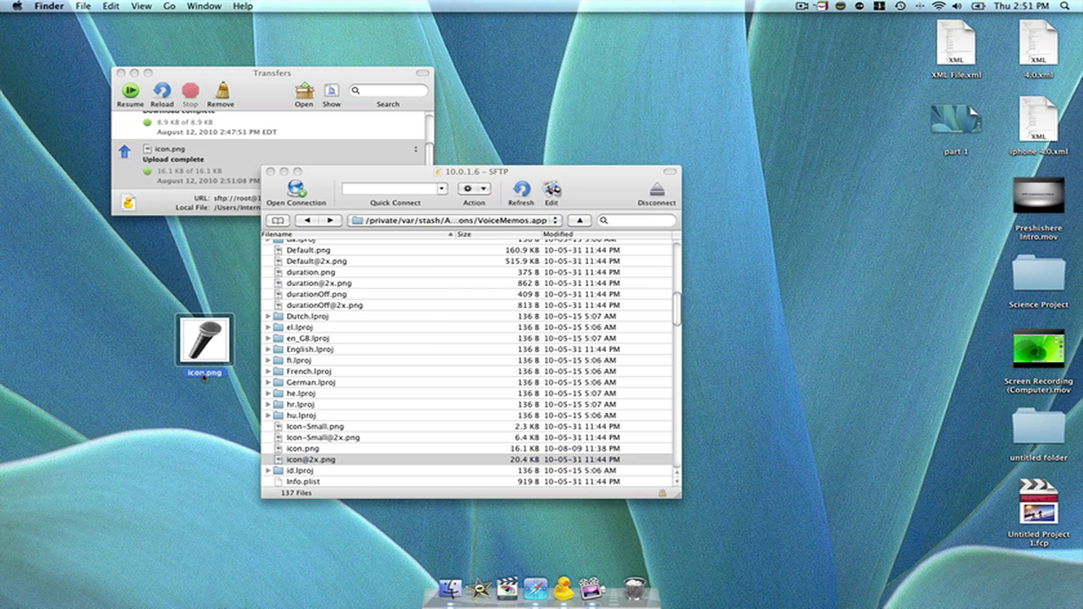
pyautogui.press('Return')
pyautogui.click(205, 372)
pyautogui.write('@2x')
pyautogui.press('Return')
pyautogui.click(208, 399)
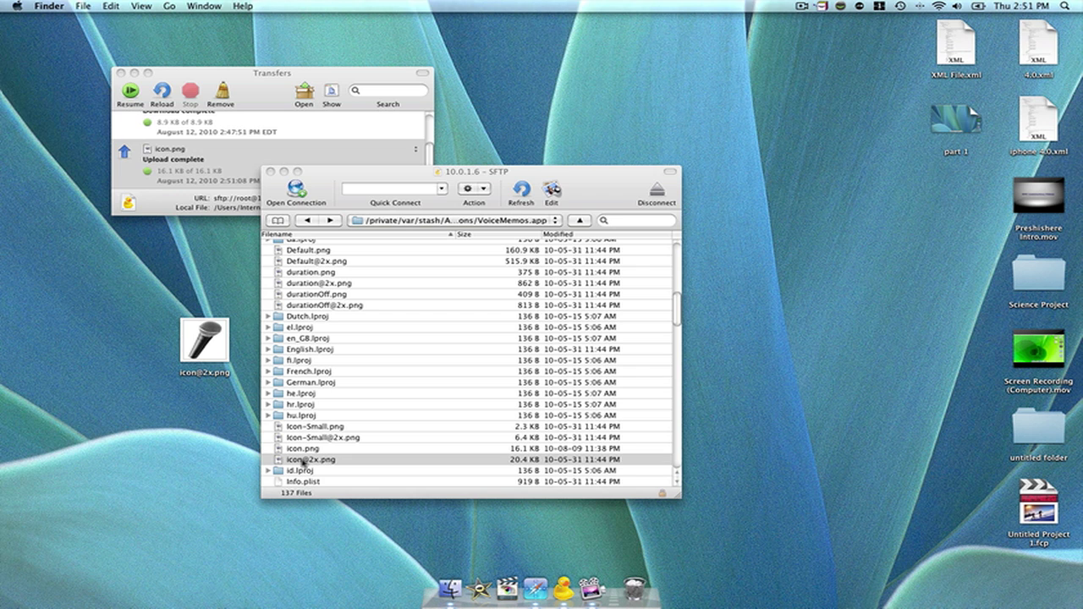
pyautogui.moveTo(204, 341); pyautogui.dragTo(637, 434)
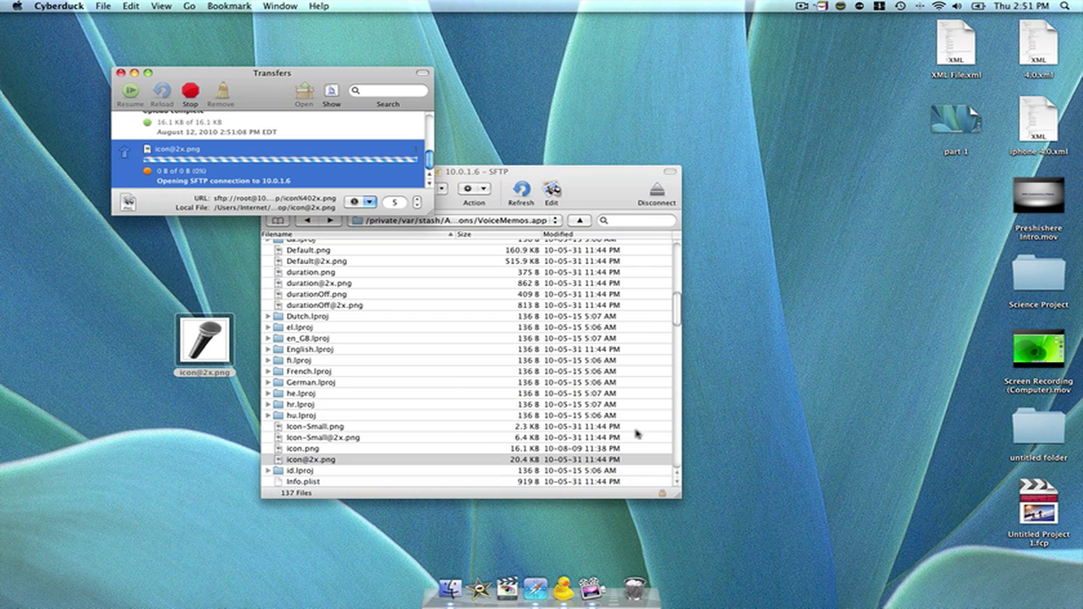
pyautogui.click(364, 173)
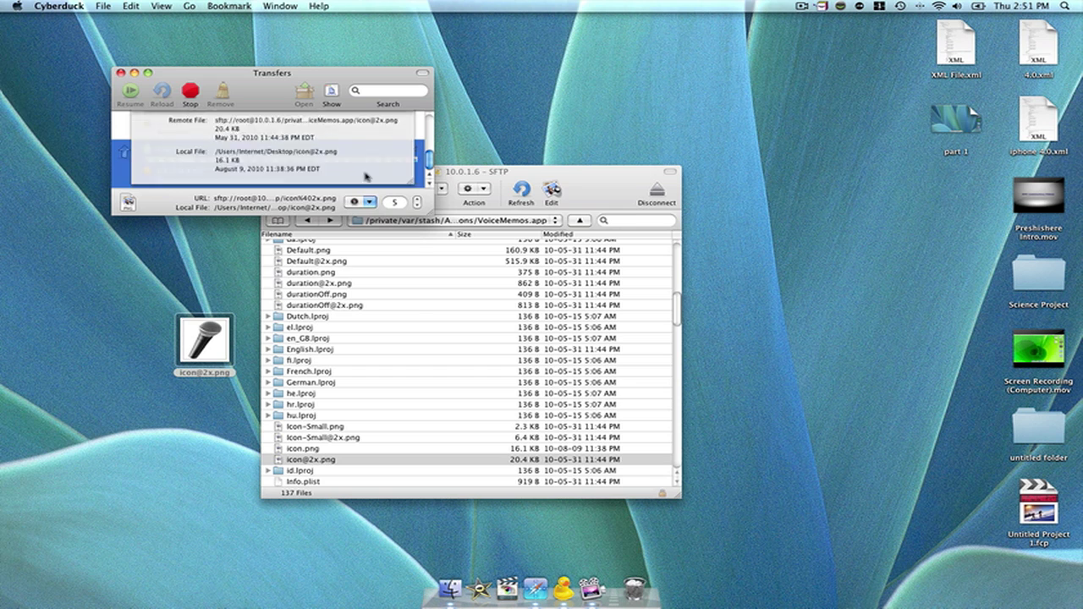
pyautogui.click(385, 254)
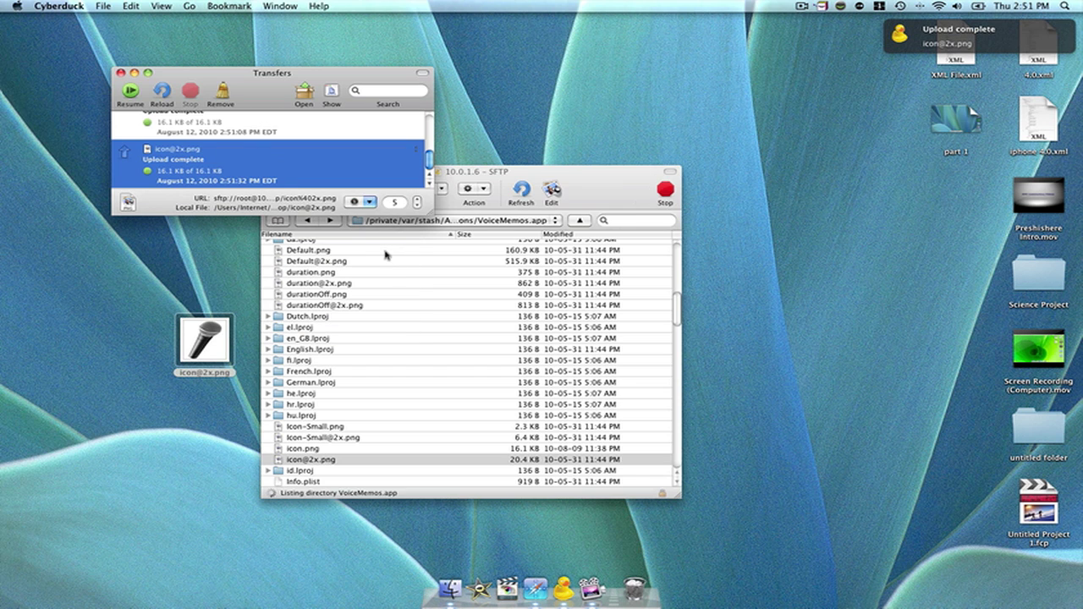
pyautogui.click(318, 455)
pyautogui.click(318, 450)
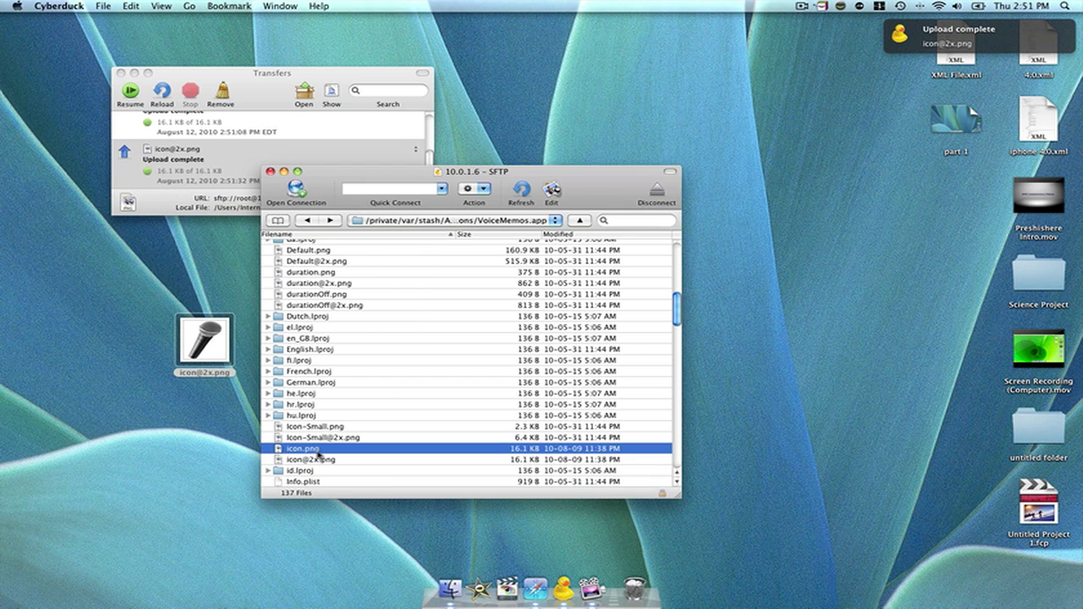
pyautogui.press('space')
pyautogui.press('space')
pyautogui.click(320, 460)
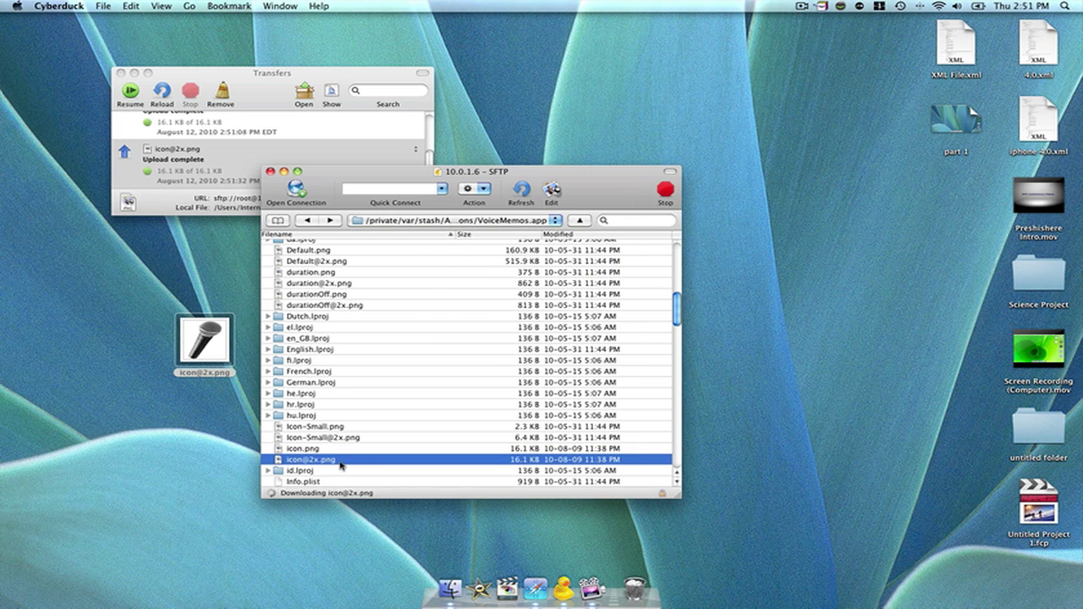
pyautogui.press('space')
pyautogui.press('space')
# Step: Return to the Applications folder in Cyberduck, then launch WinterBoard on the iPhone
pyautogui.click(308, 220)
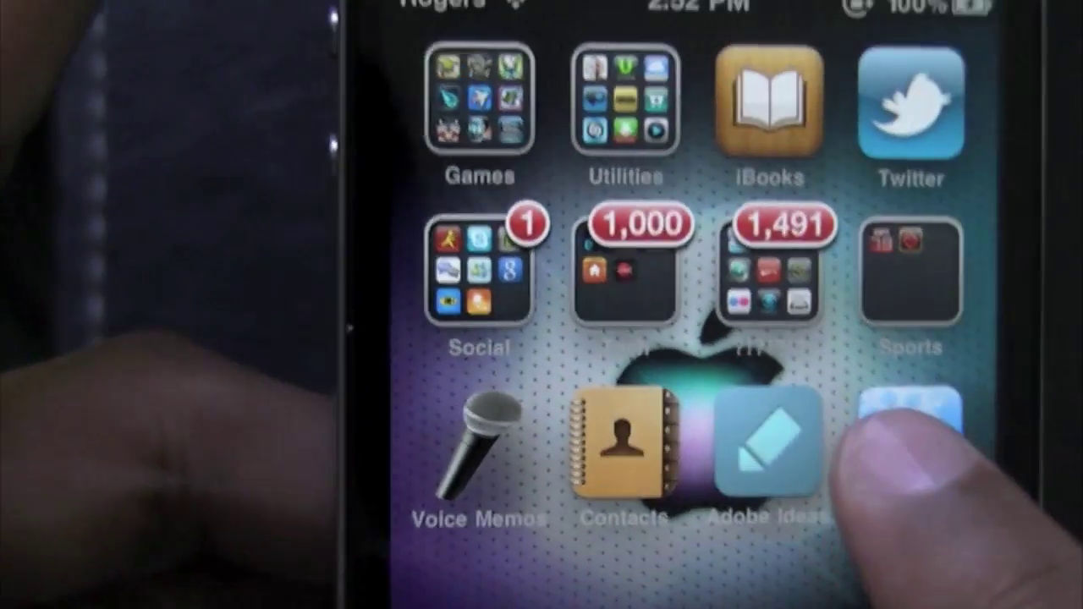
pyautogui.click(862, 372)
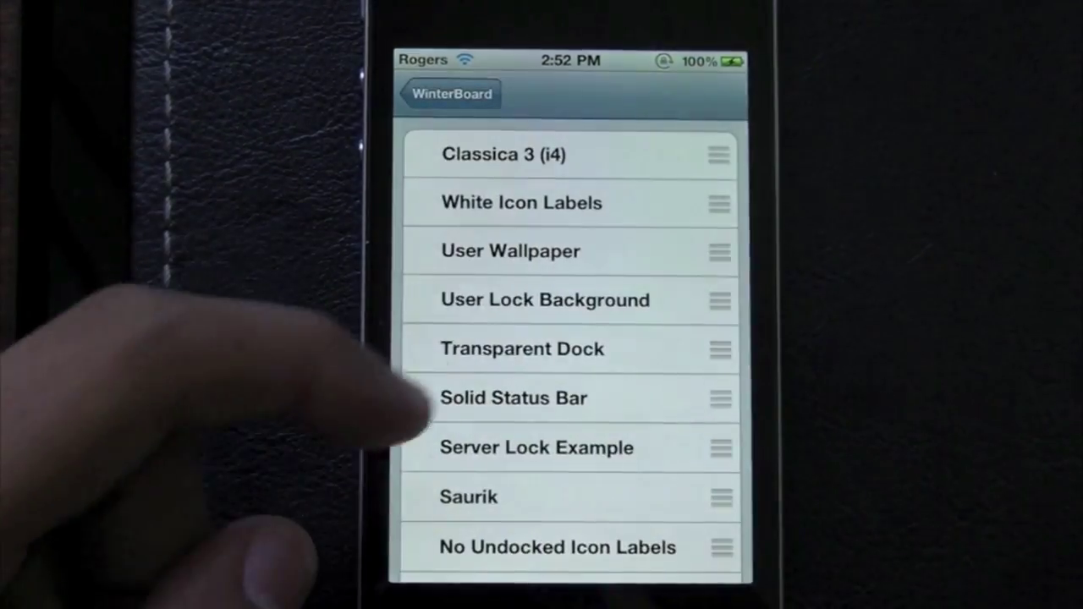
# Step: Scroll through WinterBoard's theme list, headed by Classica 3 (i4)
pyautogui.scroll(-3, 487, 372)
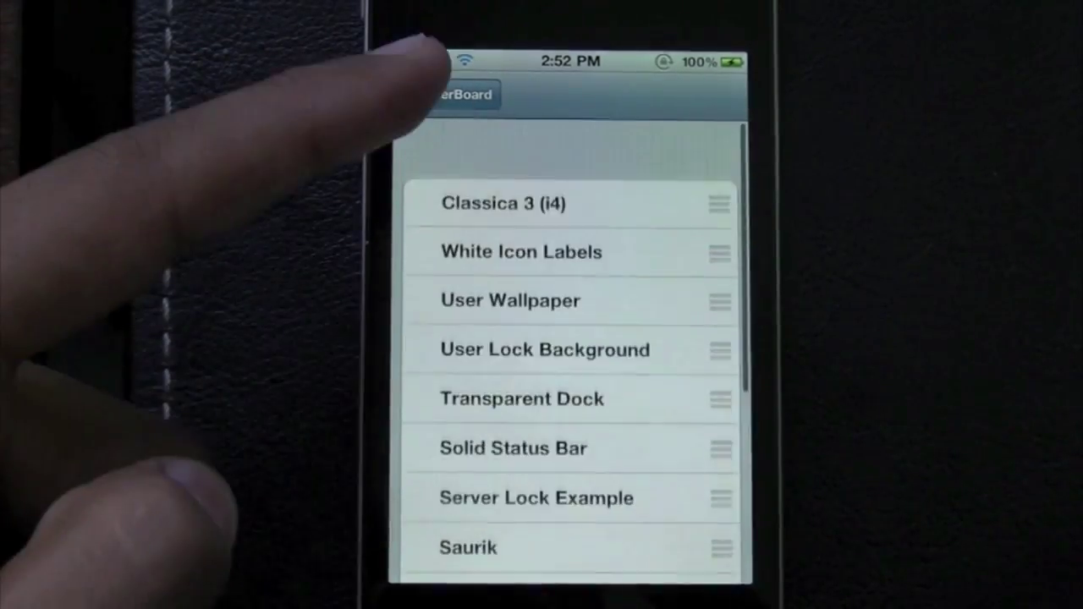